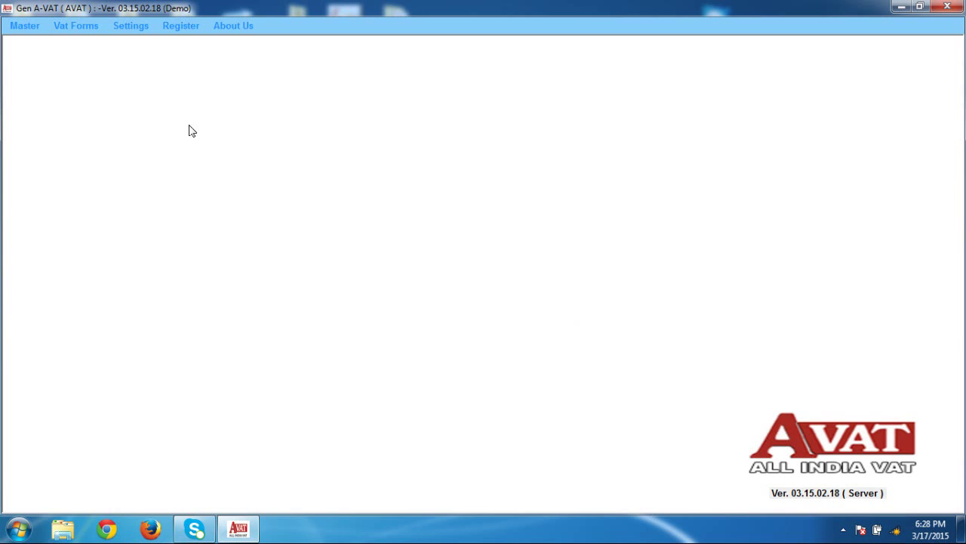
# Start a new client record from the client master and open its client details for entry
pyautogui.click(27, 34)
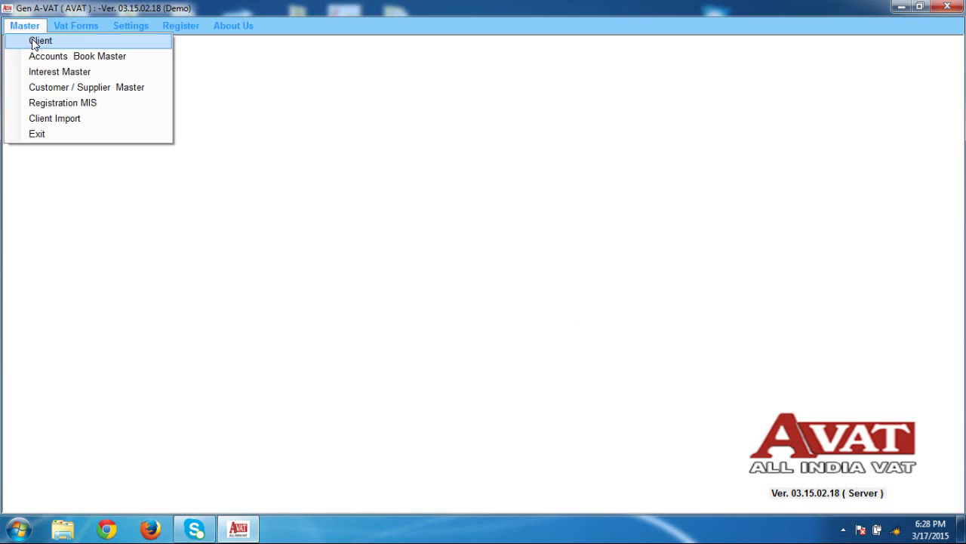
pyautogui.click(34, 41)
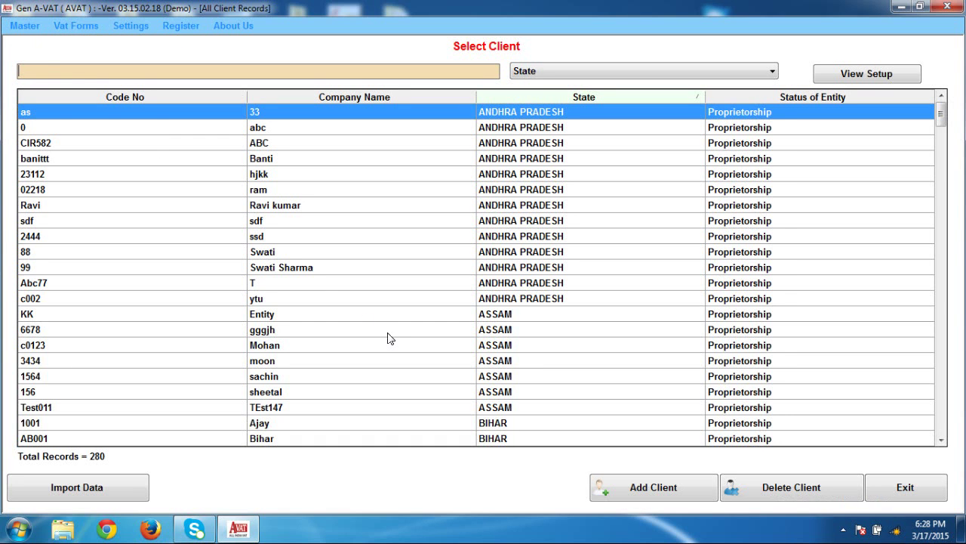
pyautogui.click(654, 487)
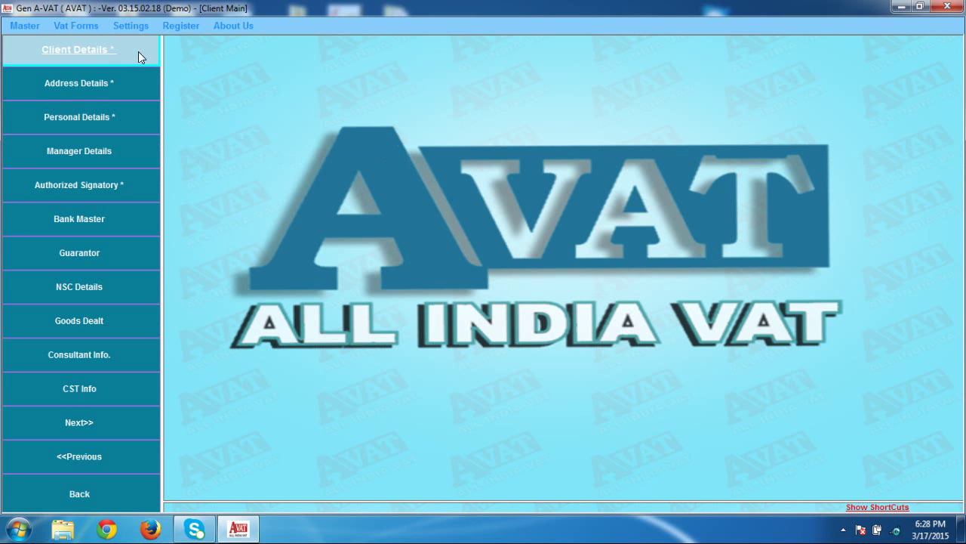
pyautogui.click(138, 51)
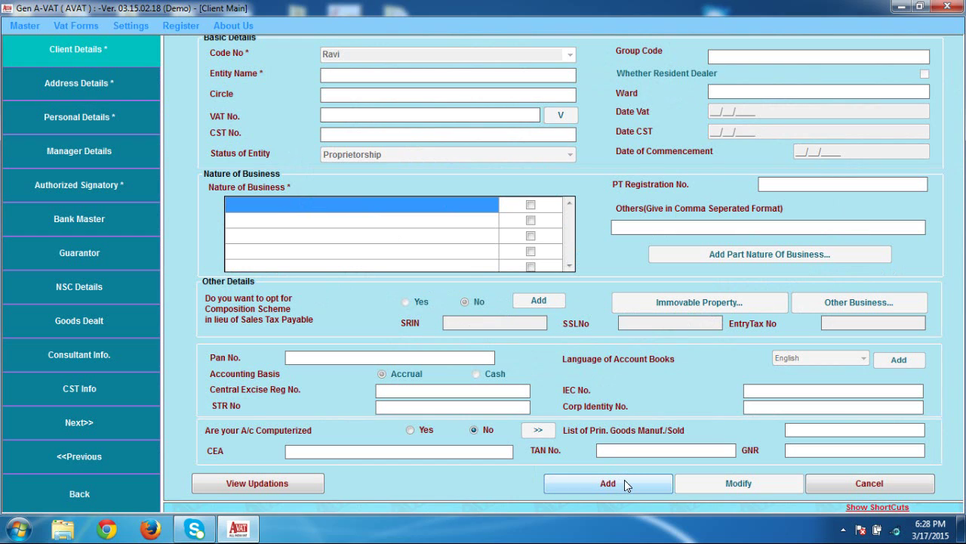
pyautogui.click(624, 483)
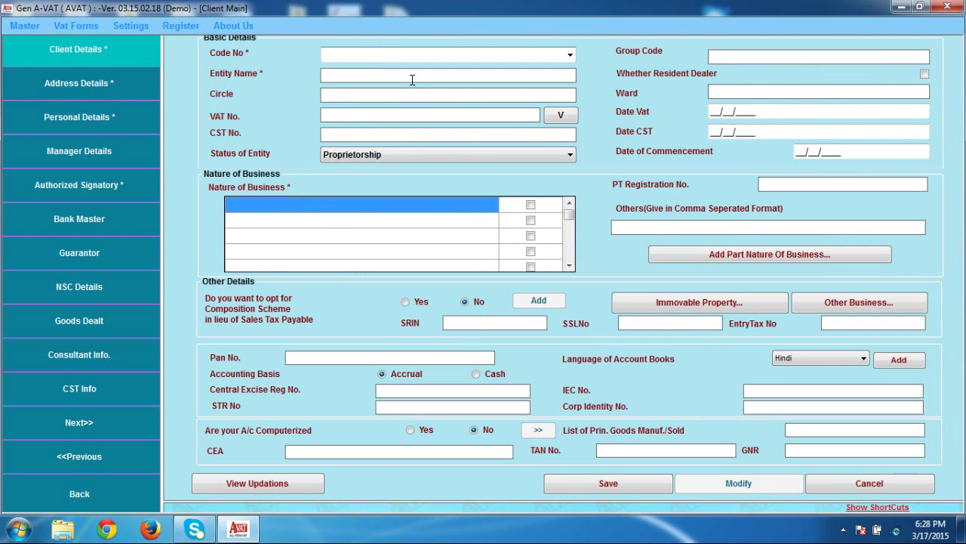
# Enter the client's code number and set the entity name to abc
pyautogui.write('01')
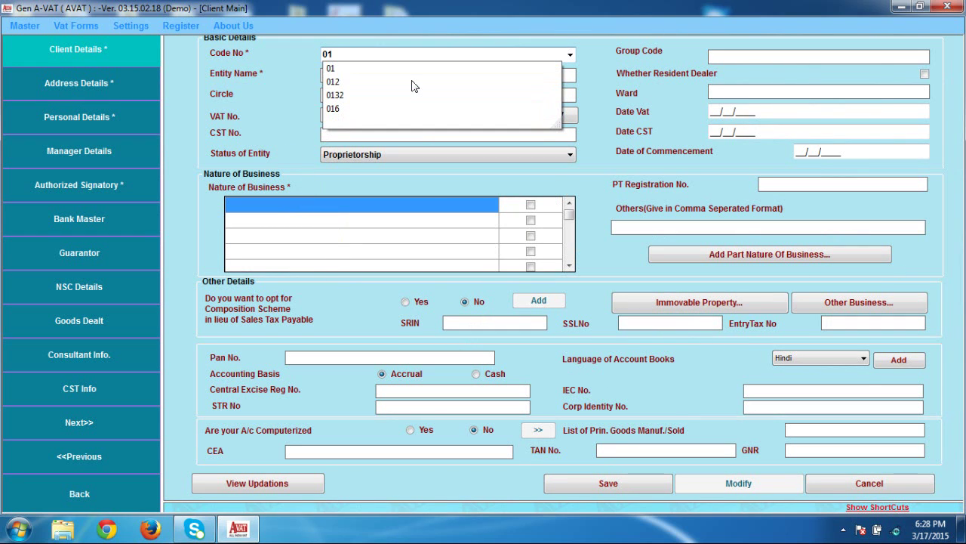
pyautogui.write('23')
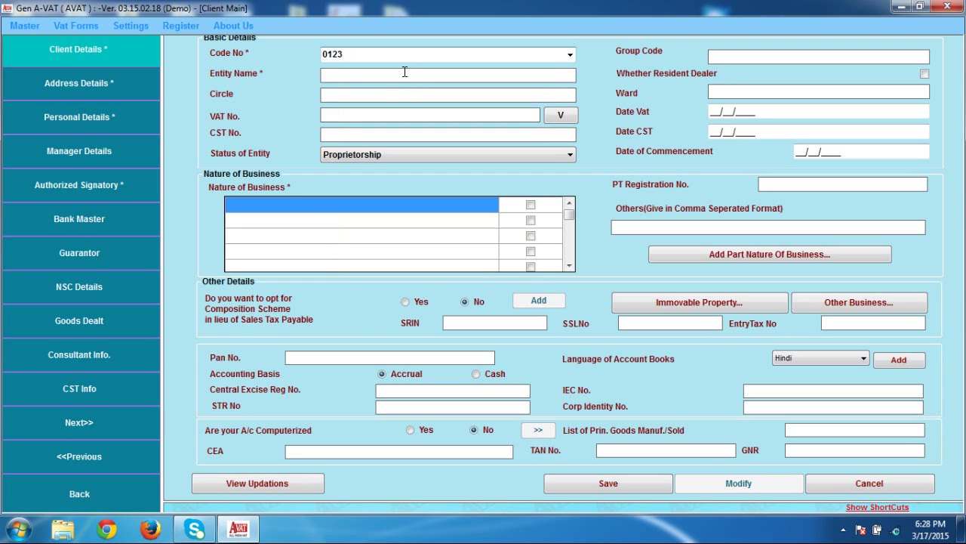
pyautogui.click(405, 71)
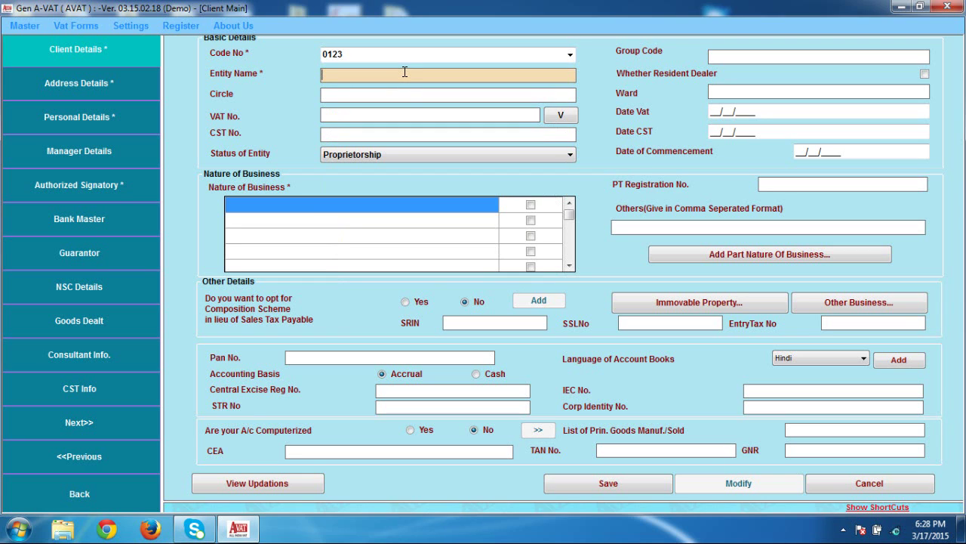
pyautogui.write('abc')
# Select Hire purchase as the client's nature of business and save the client details
pyautogui.click(569, 265)
pyautogui.moveTo(565, 225); pyautogui.dragTo(570, 240)
pyautogui.click(531, 253)
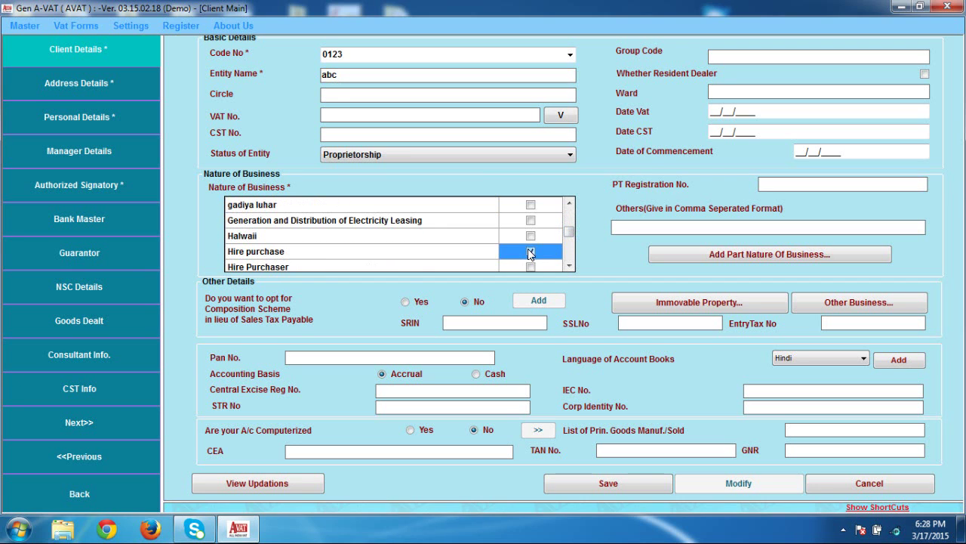
pyautogui.click(531, 250)
pyautogui.click(629, 490)
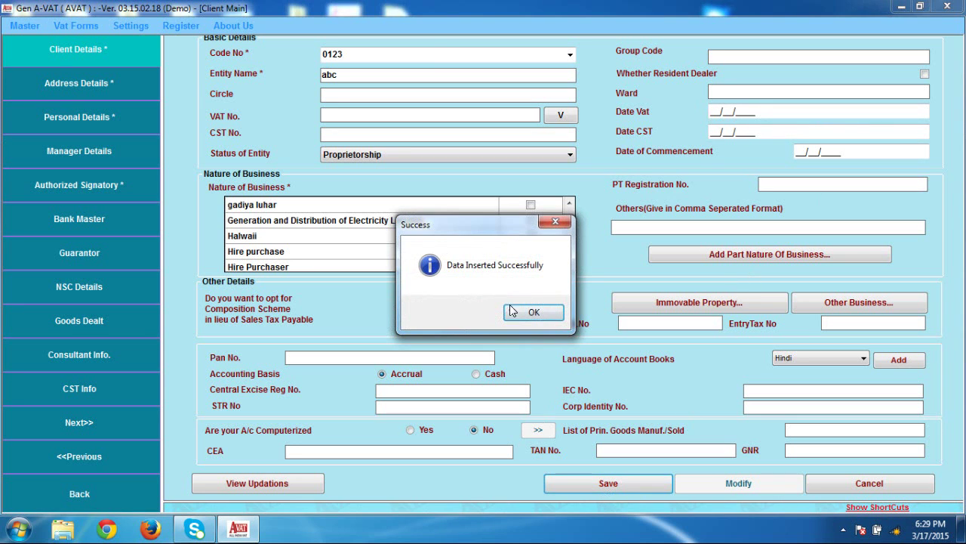
pyautogui.click(513, 310)
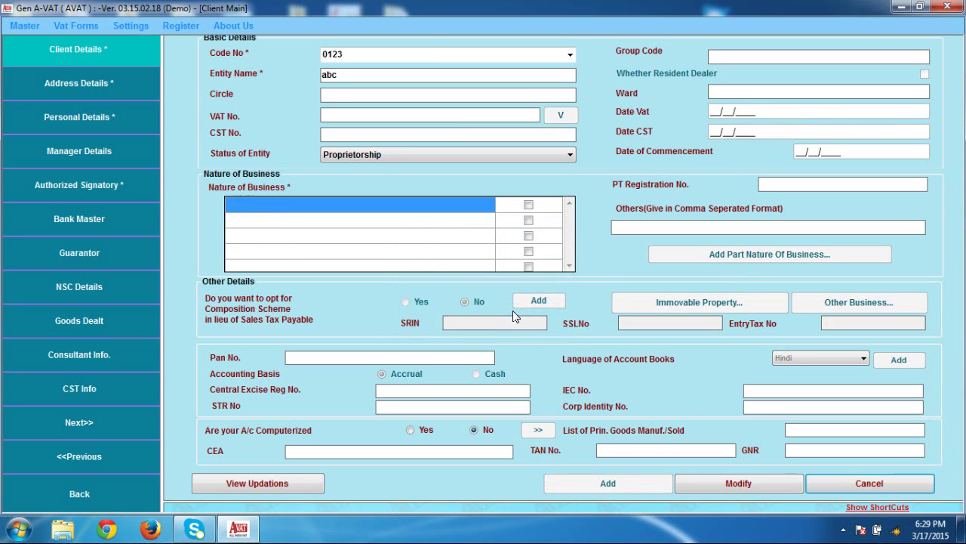
# Start a new address for the client as Principle Place of business with the state set to DELHI
pyautogui.click(79, 96)
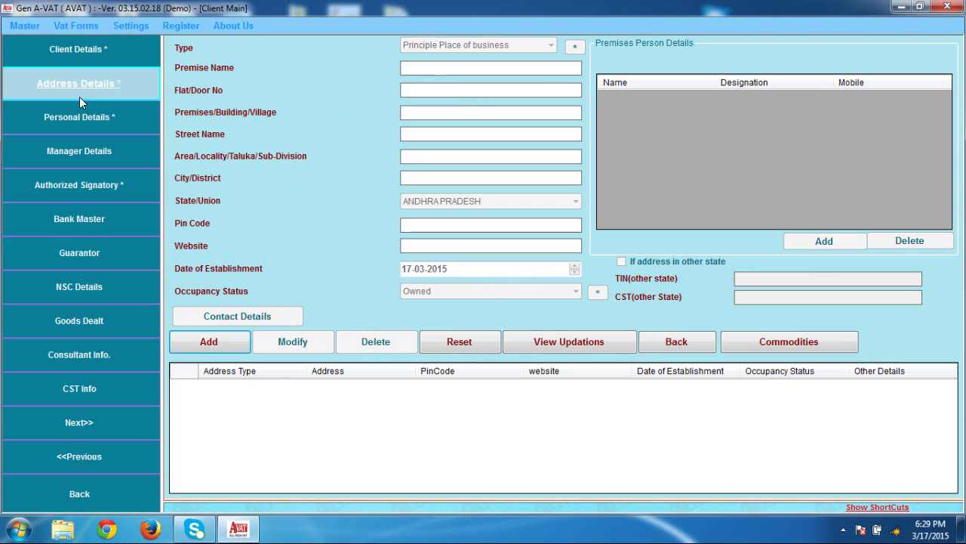
pyautogui.click(205, 340)
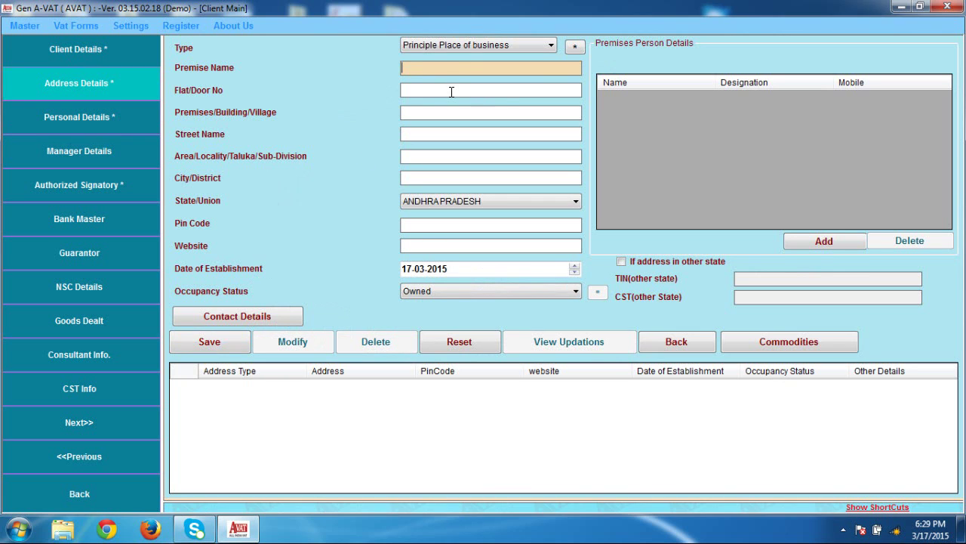
pyautogui.click(542, 39)
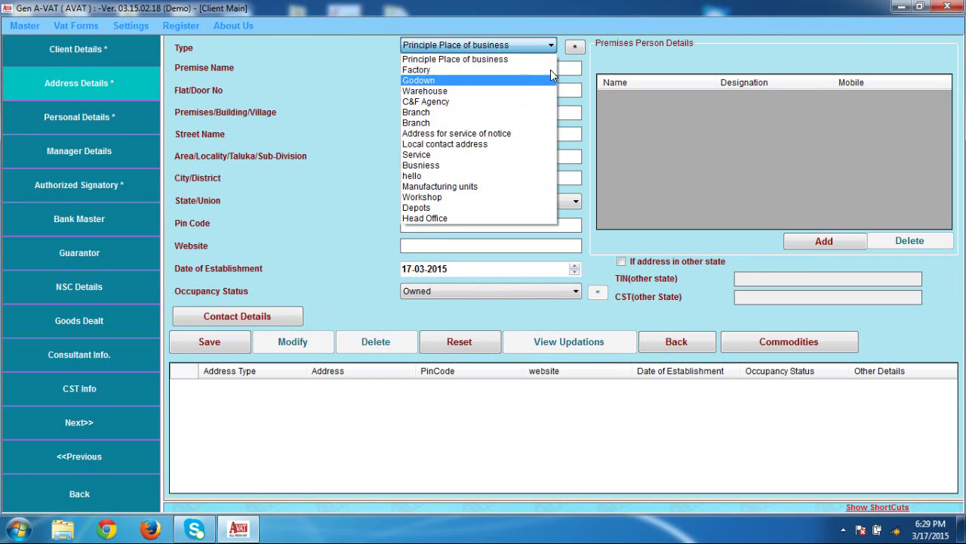
pyautogui.click(565, 67)
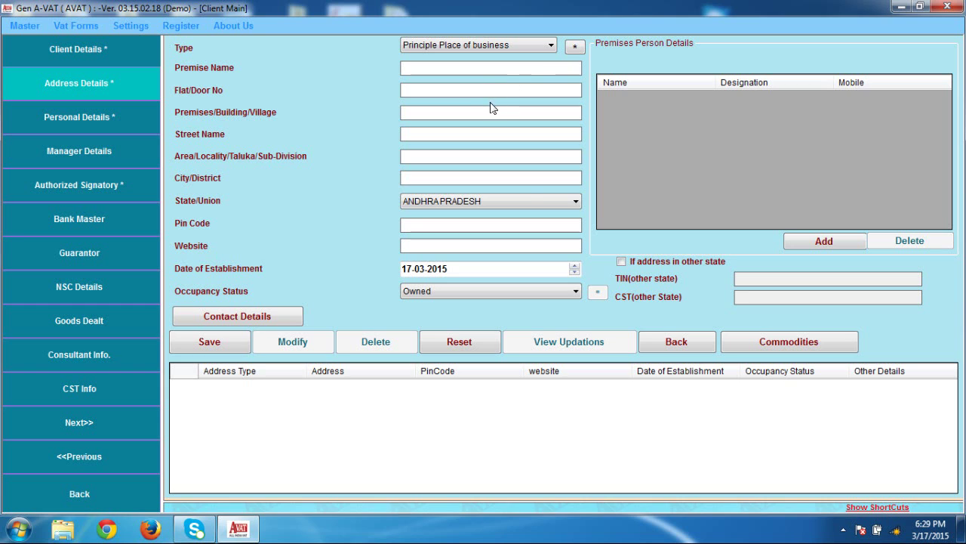
pyautogui.click(543, 202)
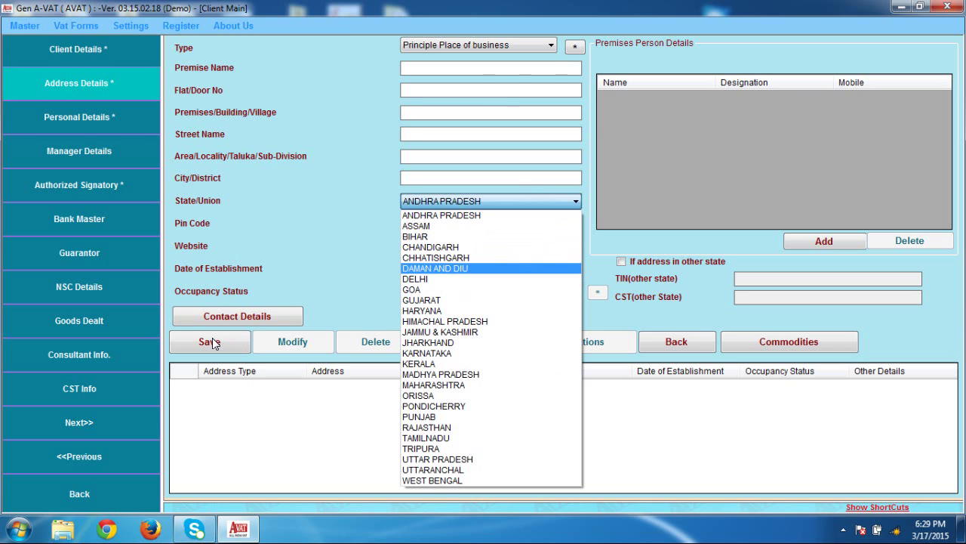
pyautogui.click(414, 279)
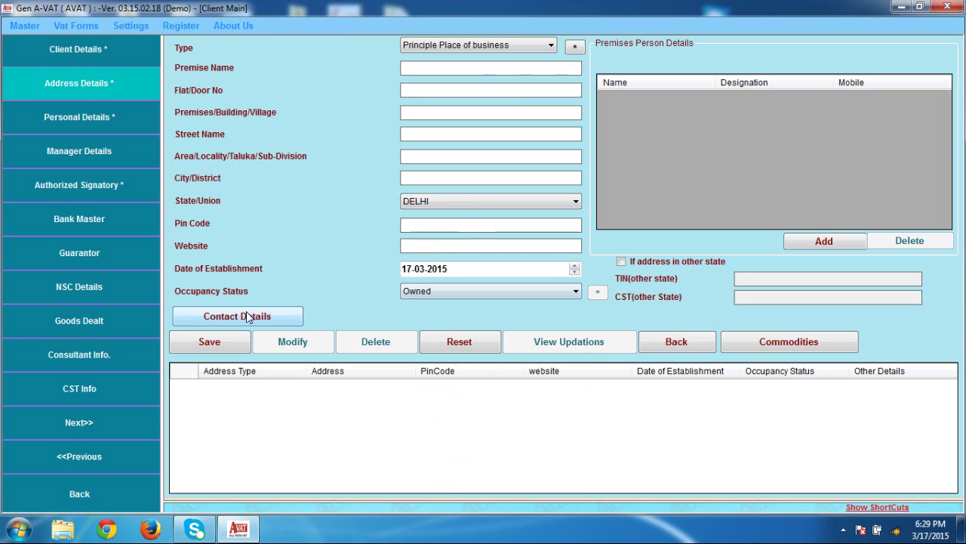
# Set the premise name to asdg, save the principal business address without adding commodities, and exit the client form
pyautogui.click(227, 342)
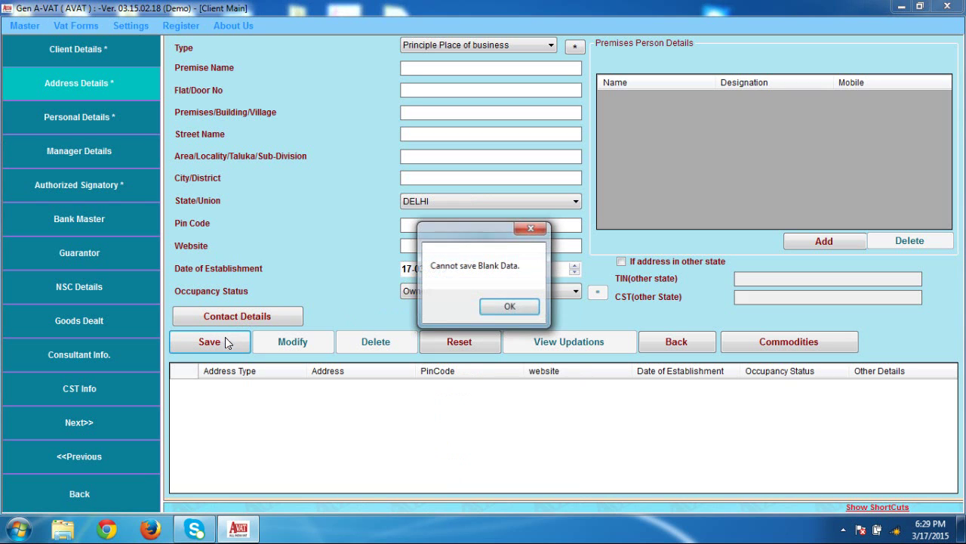
pyautogui.click(504, 311)
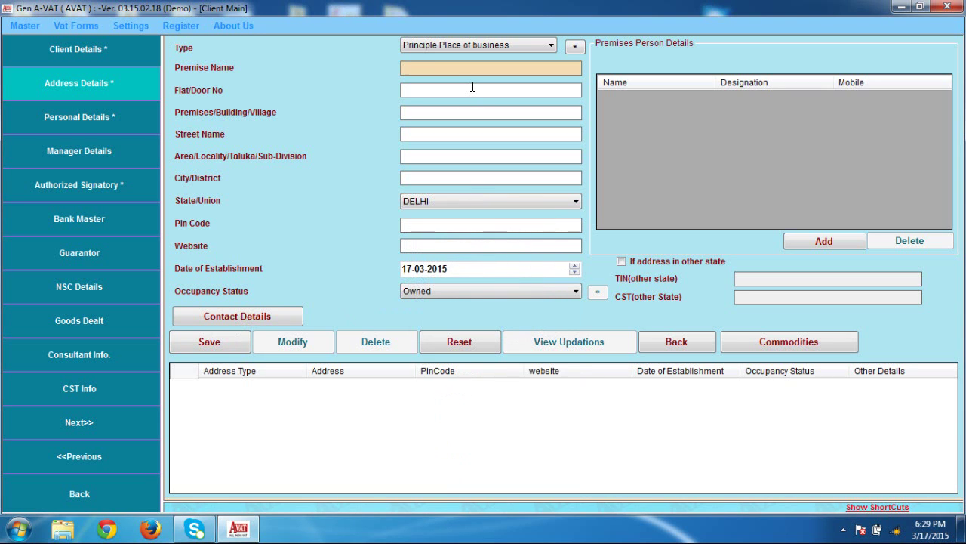
pyautogui.write('asdg')
pyautogui.click(203, 348)
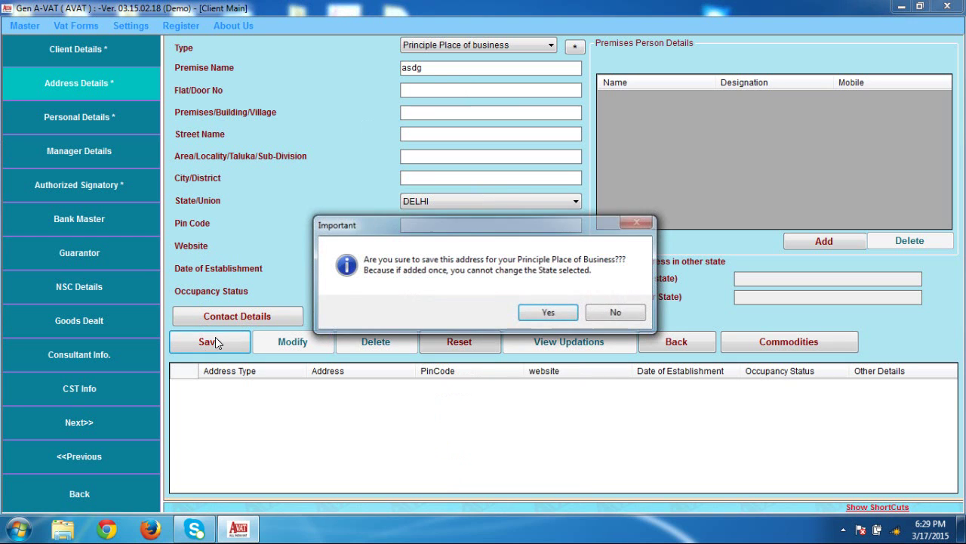
pyautogui.click(541, 313)
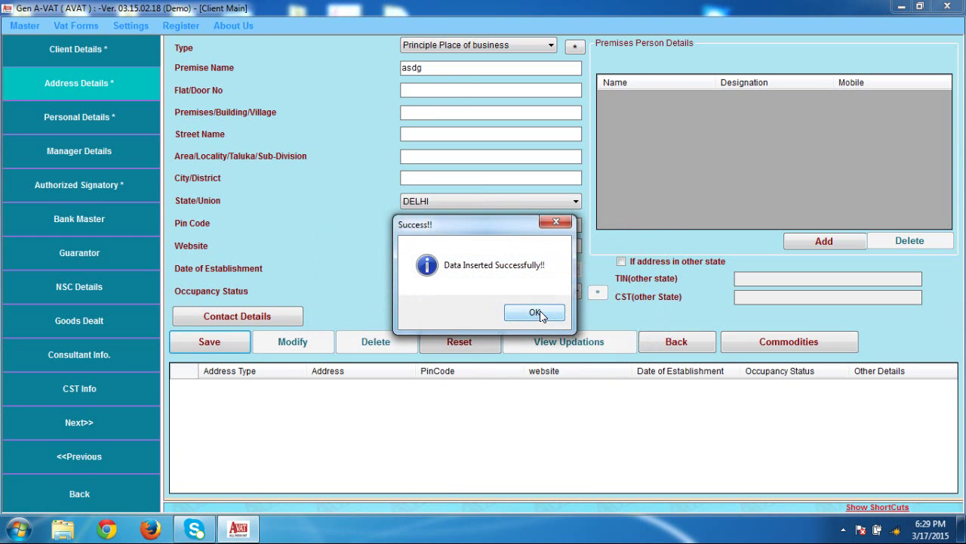
pyautogui.click(539, 310)
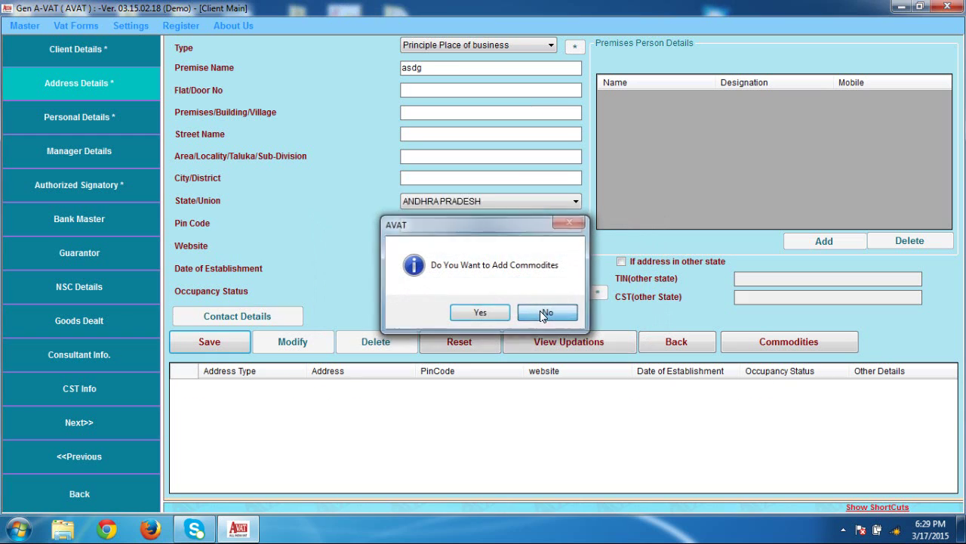
pyautogui.click(539, 310)
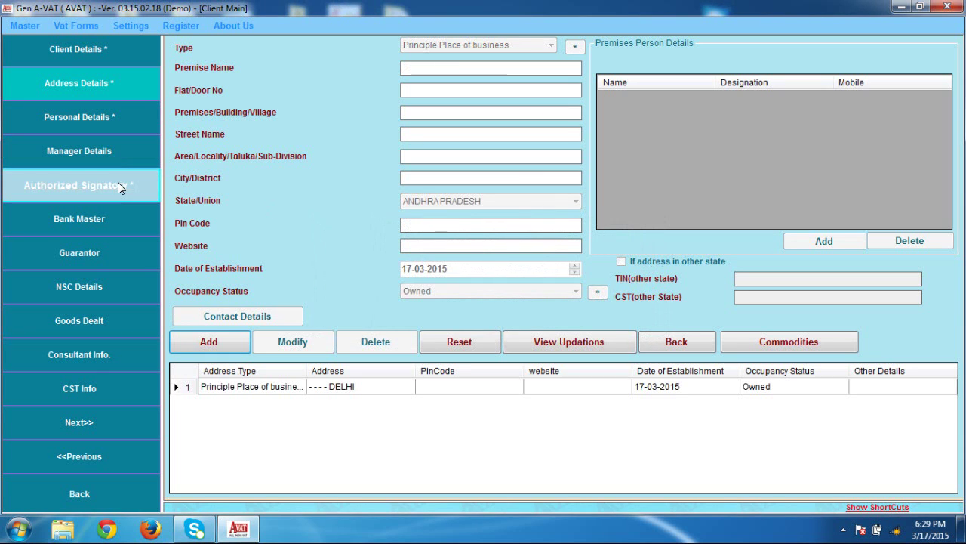
pyautogui.click(90, 492)
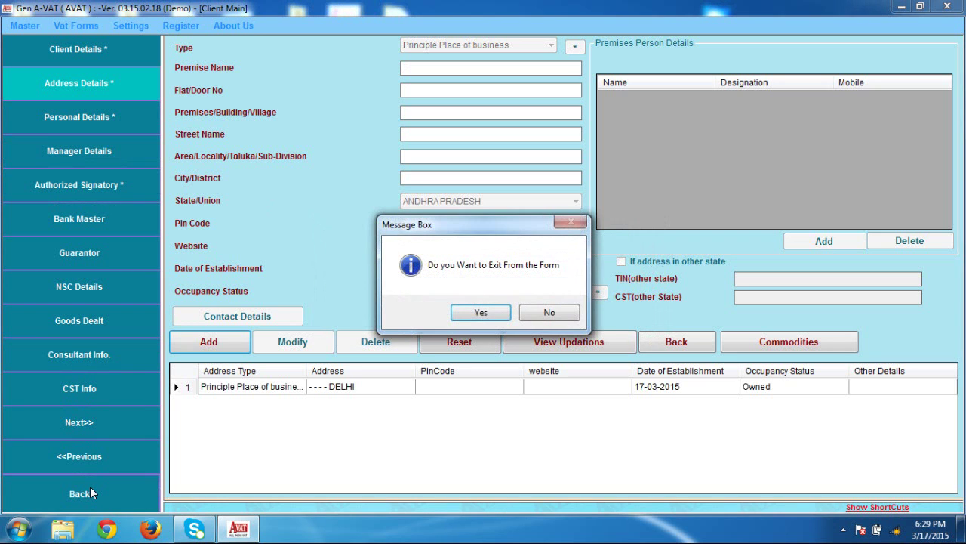
pyautogui.click(480, 313)
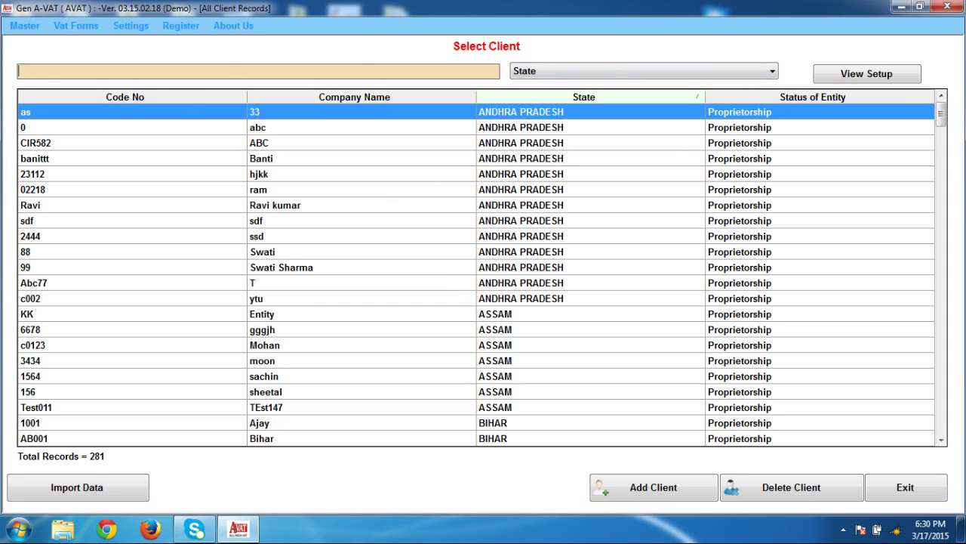
# View the list of account books in the Accounts Book Master and close it
pyautogui.click(22, 30)
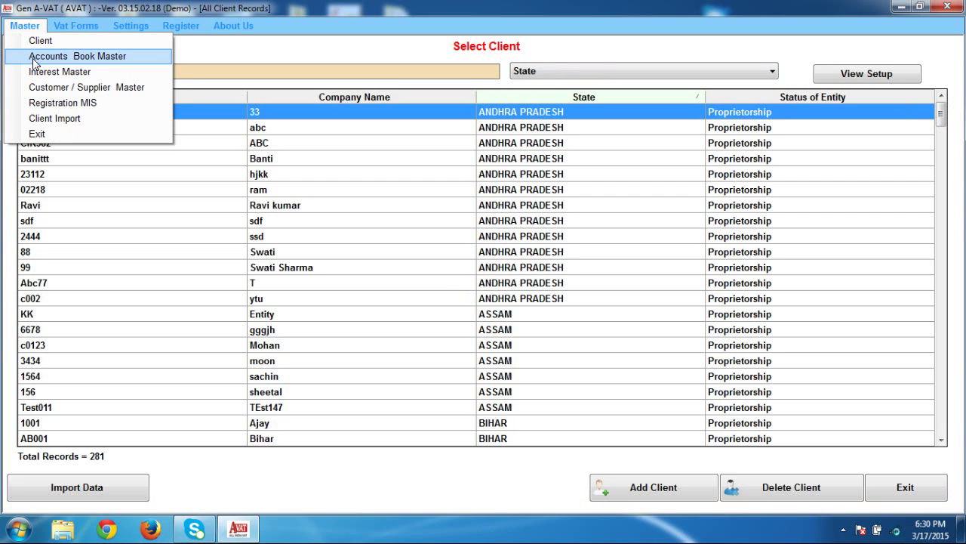
pyautogui.click(32, 58)
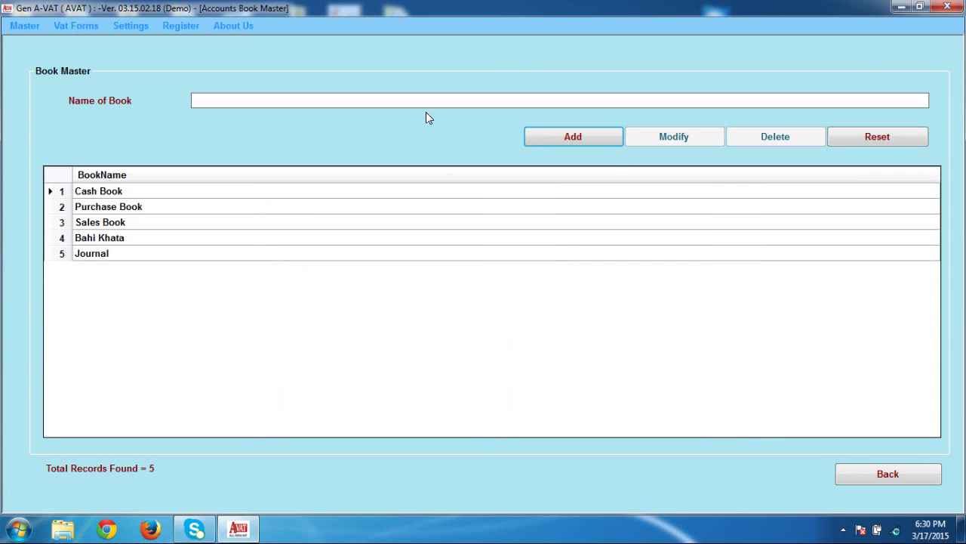
pyautogui.click(914, 471)
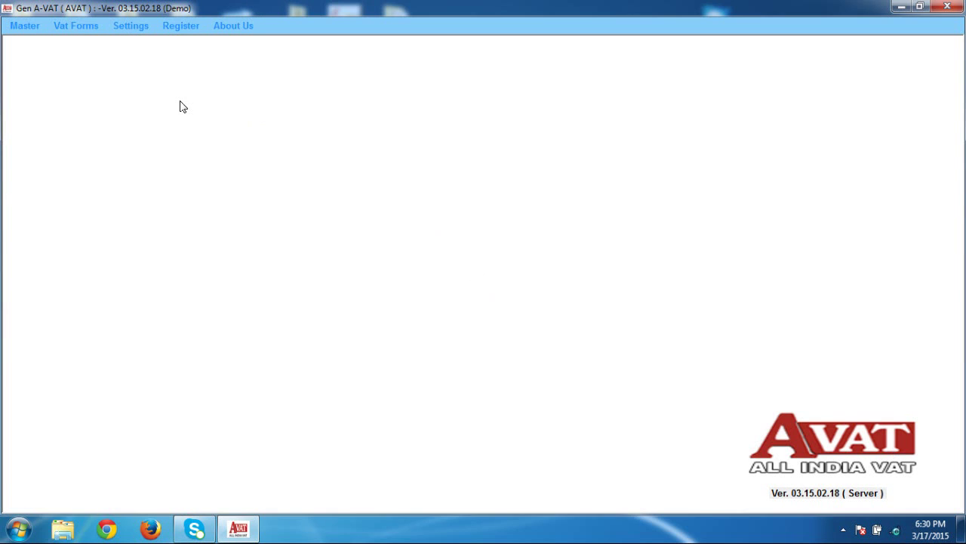
# View the Client Import form for XML client data and close it
pyautogui.click(14, 30)
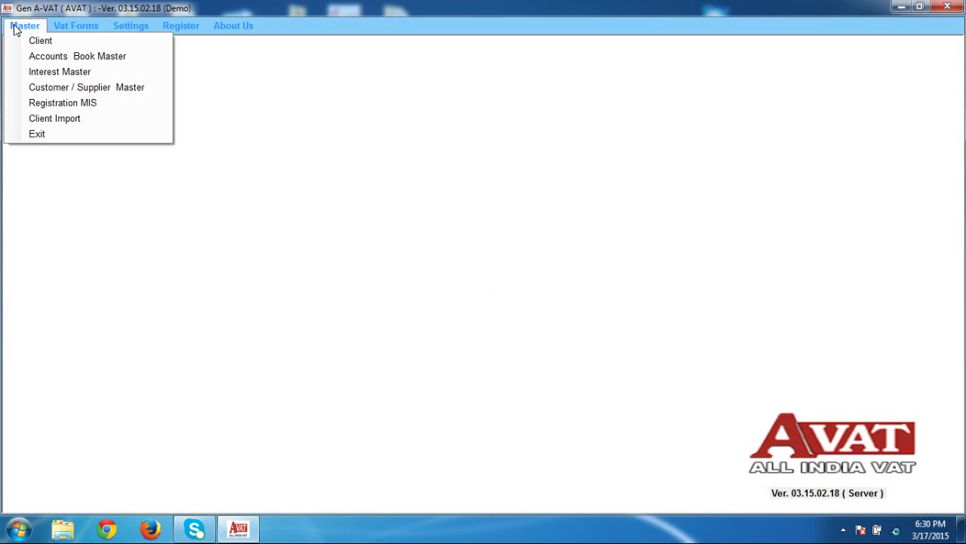
pyautogui.click(54, 119)
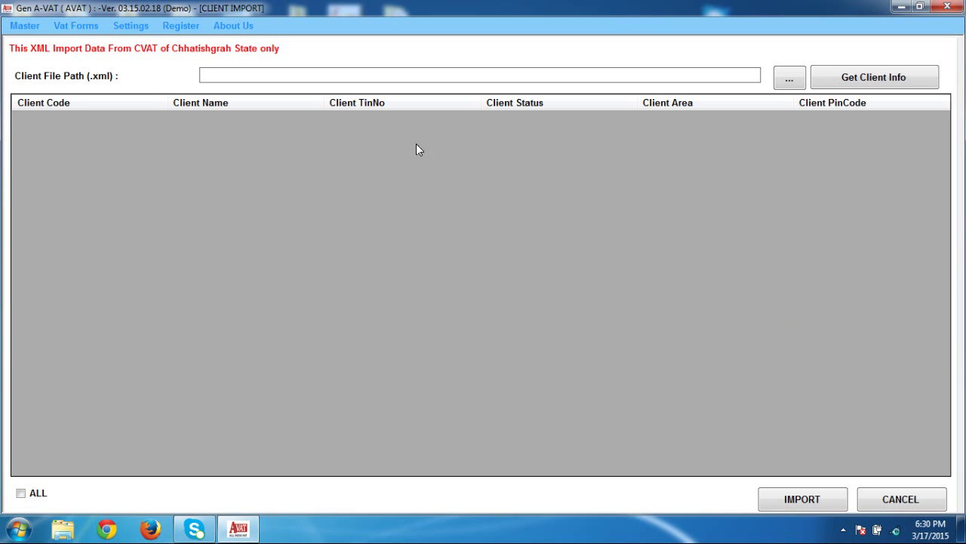
pyautogui.click(904, 500)
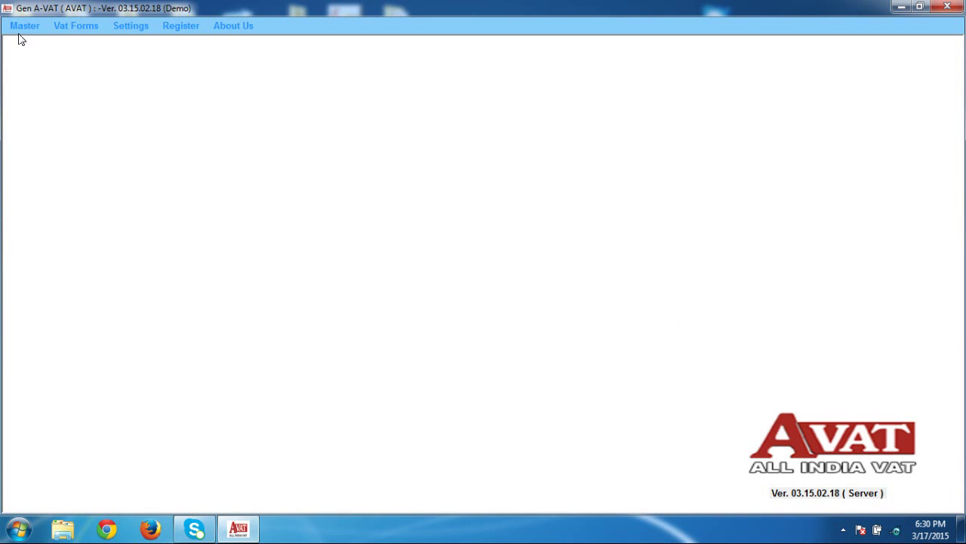
# Open the VAT registration forms for the fourth client listed under ANDHRA PRADESH
pyautogui.click(70, 31)
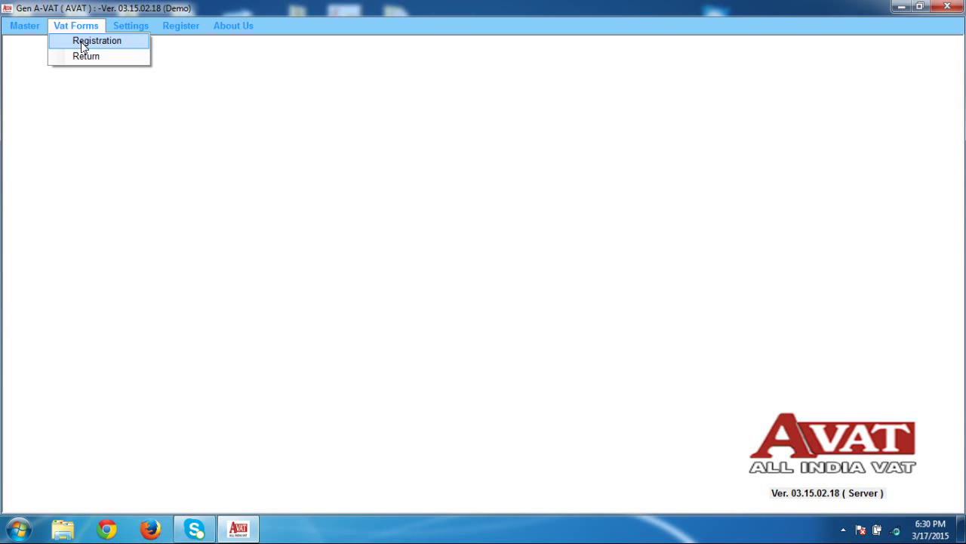
pyautogui.click(83, 44)
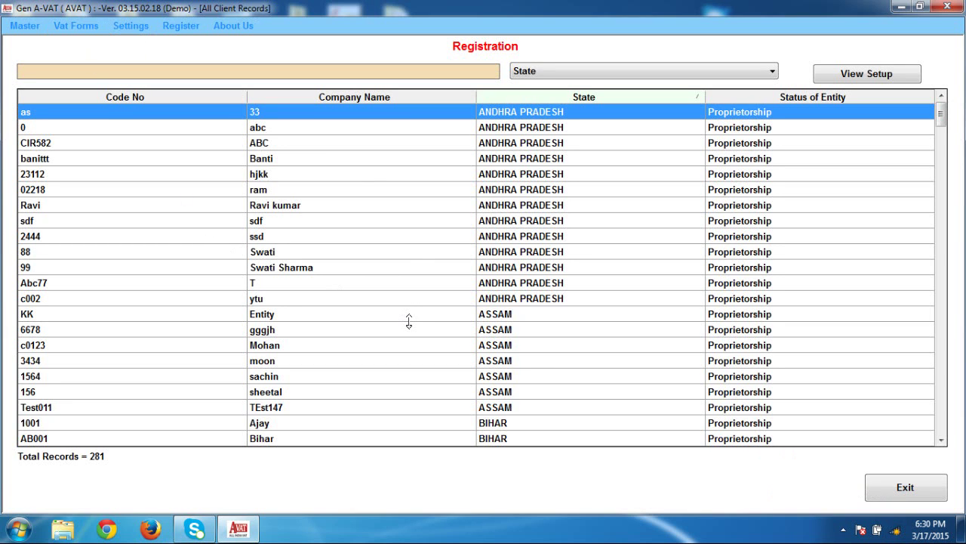
pyautogui.click(369, 163)
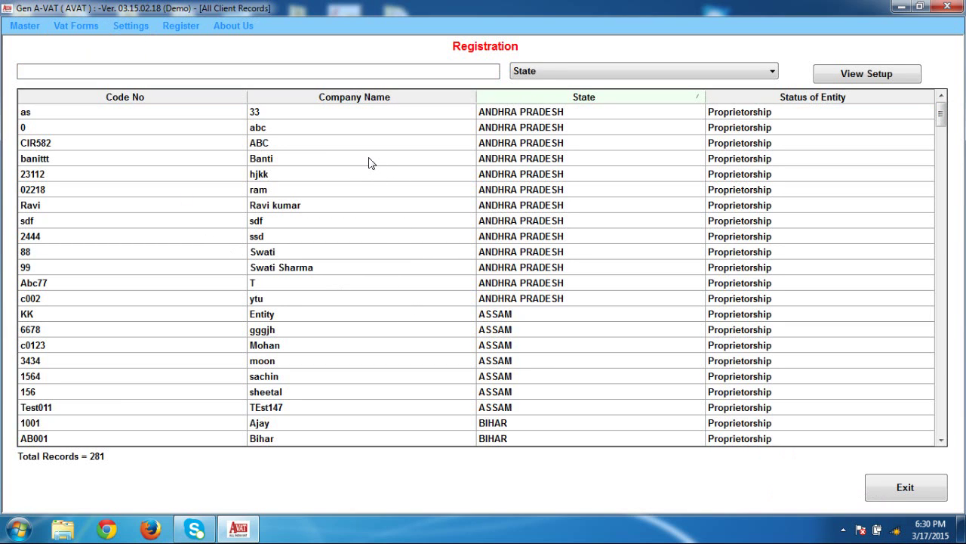
pyautogui.doubleClick(369, 163)
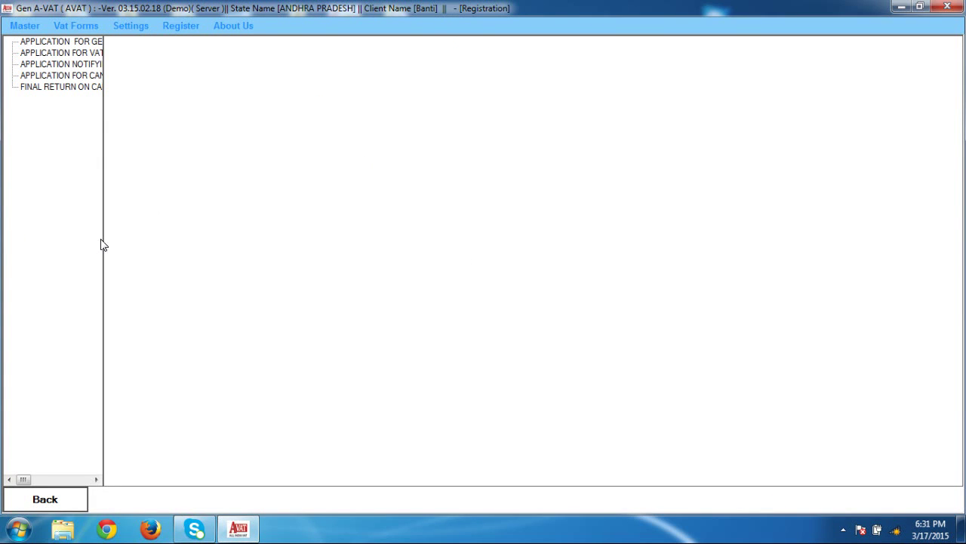
# View the application form for VAT registration, close it without generating anything, and return to the registration client list
pyautogui.click(81, 52)
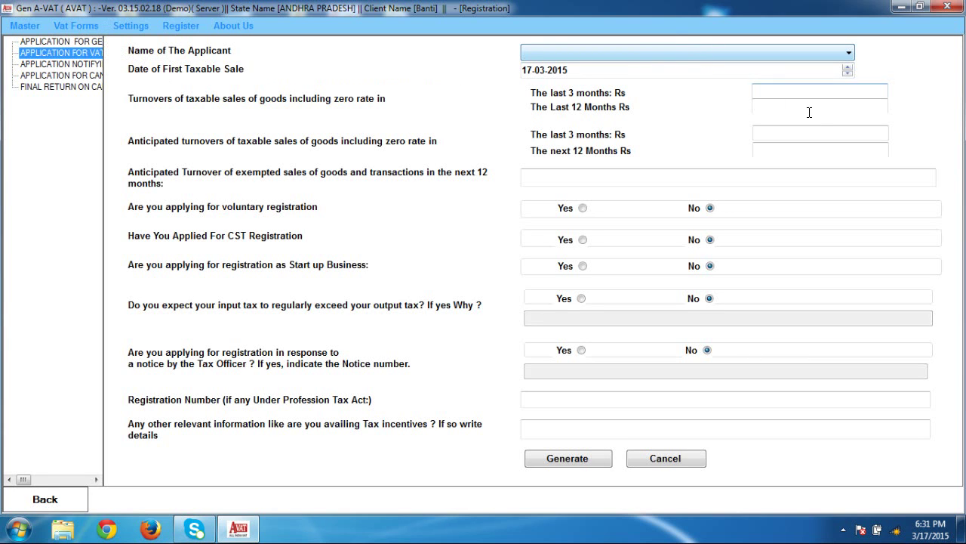
pyautogui.click(664, 460)
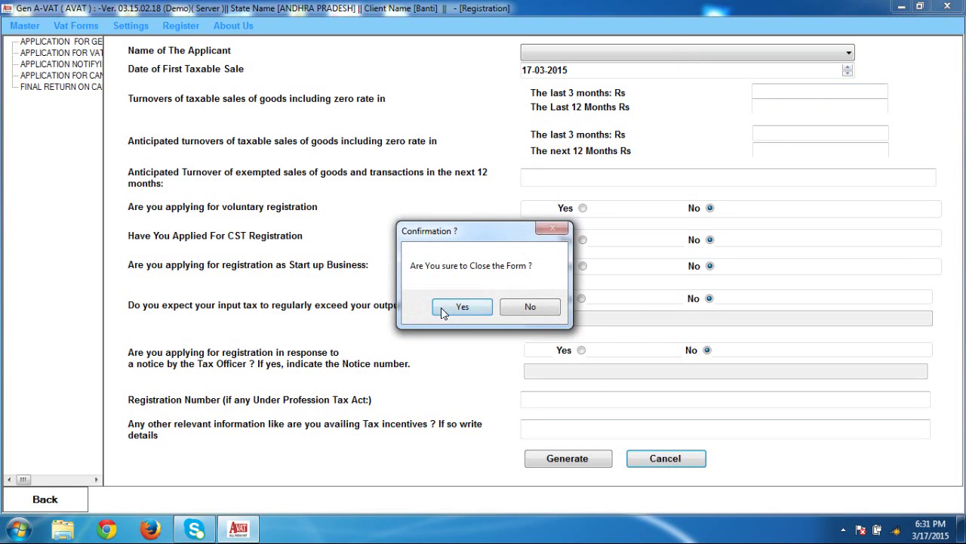
pyautogui.click(460, 307)
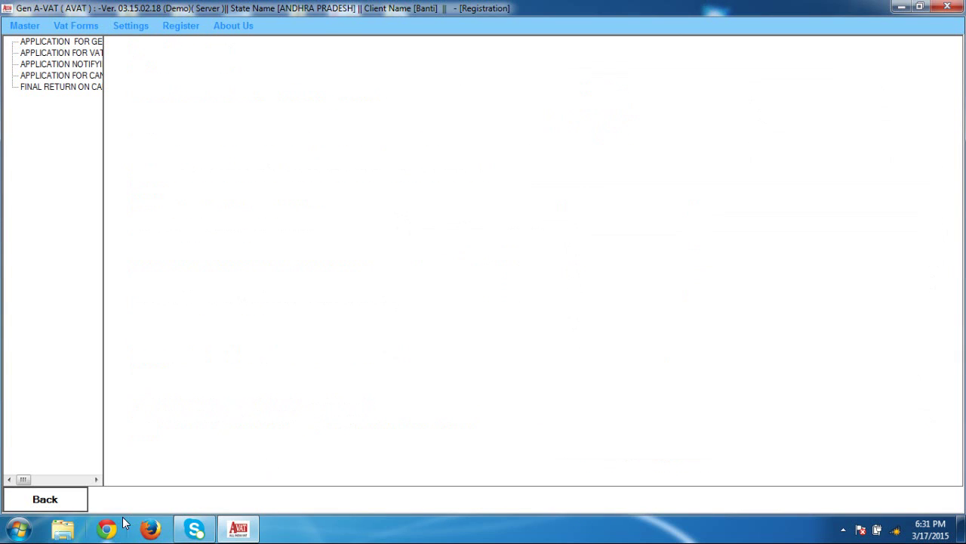
pyautogui.click(63, 498)
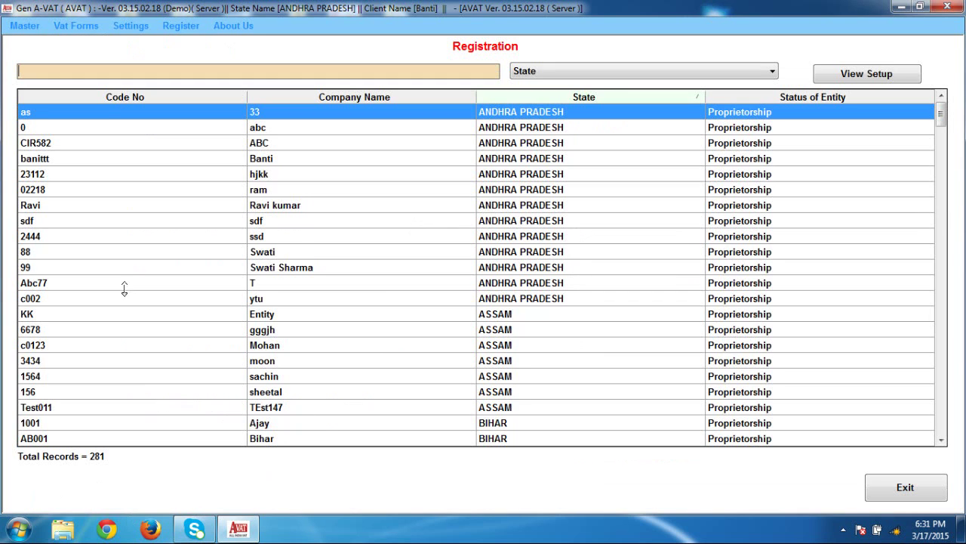
# Open the VAT return data entry for the client abcd listed under DELHI
pyautogui.click(78, 25)
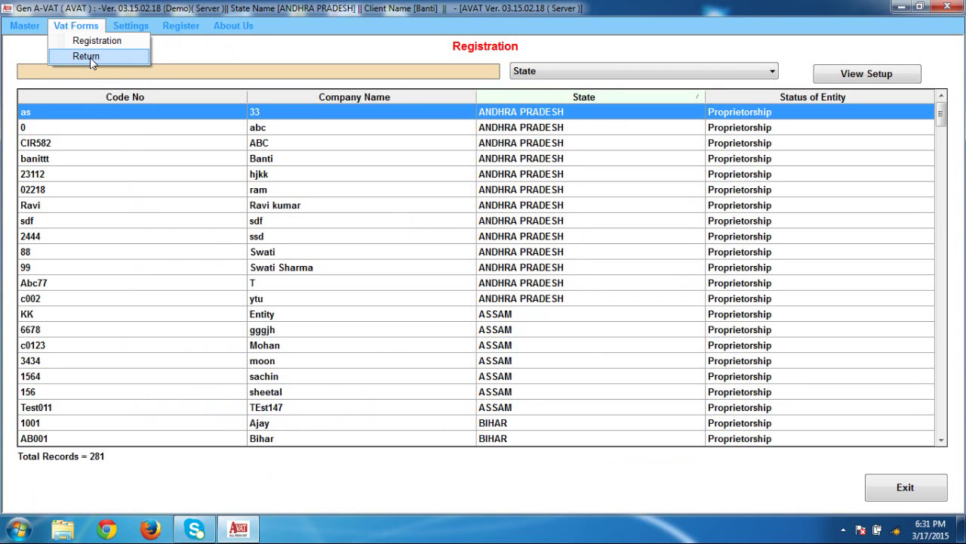
pyautogui.click(90, 58)
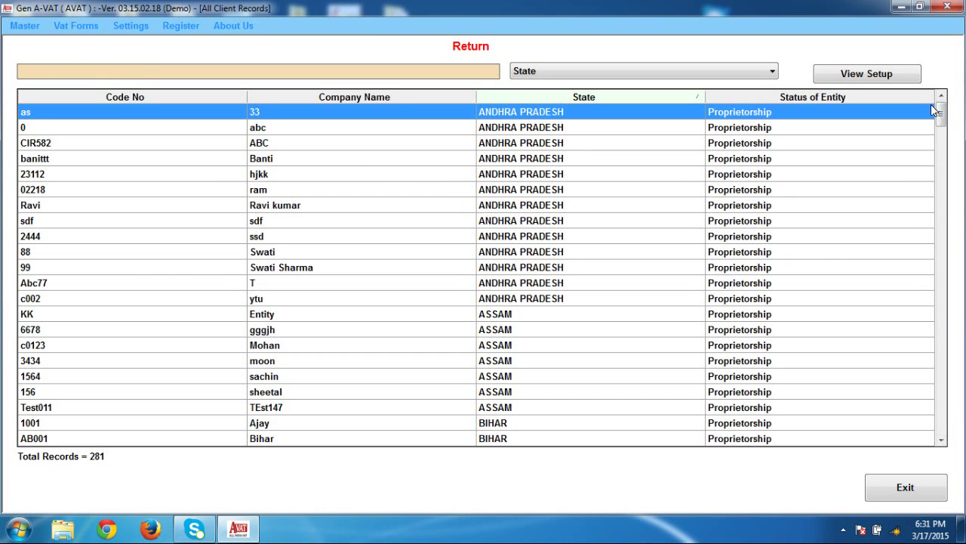
pyautogui.moveTo(939, 115); pyautogui.dragTo(941, 157)
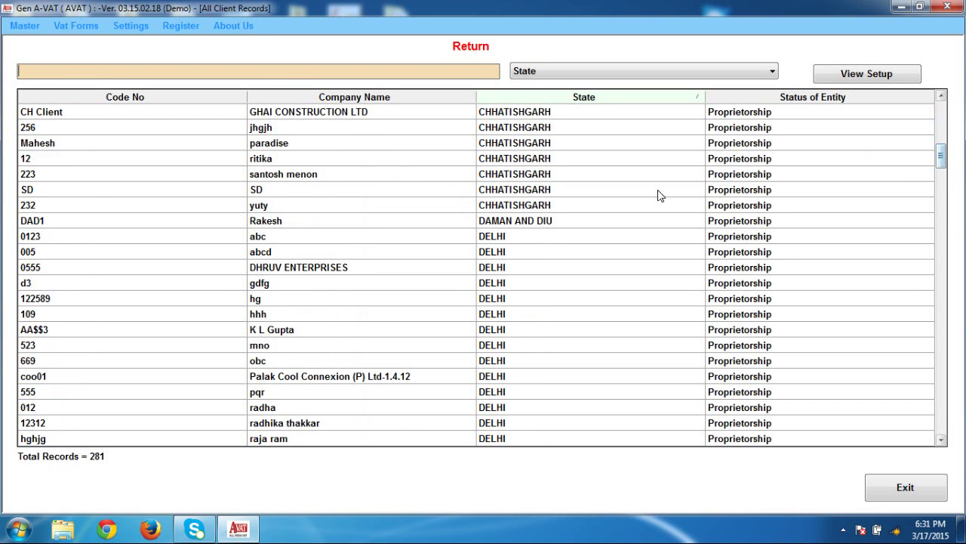
pyautogui.click(558, 253)
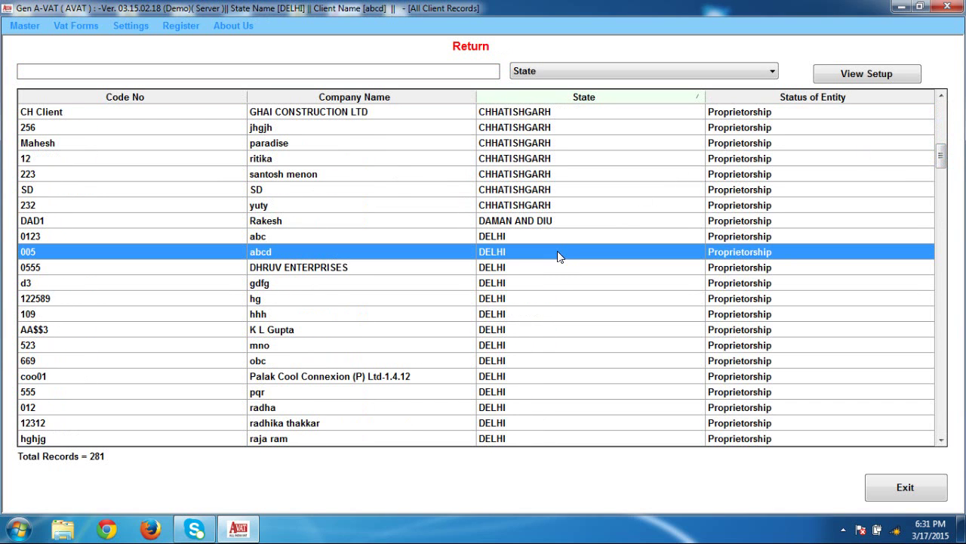
pyautogui.doubleClick(585, 248)
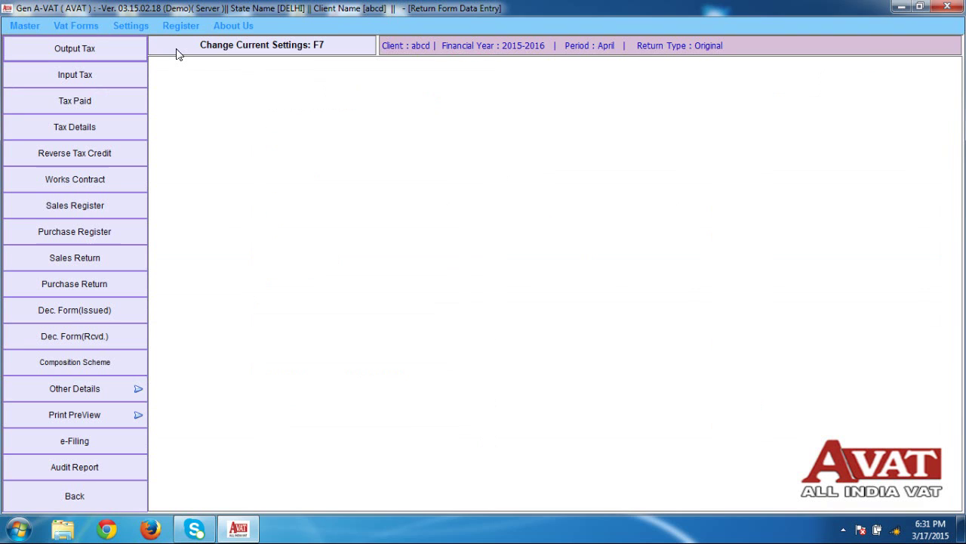
# Open the Output Tax sheet for April without importing data from the previous period
pyautogui.click(118, 48)
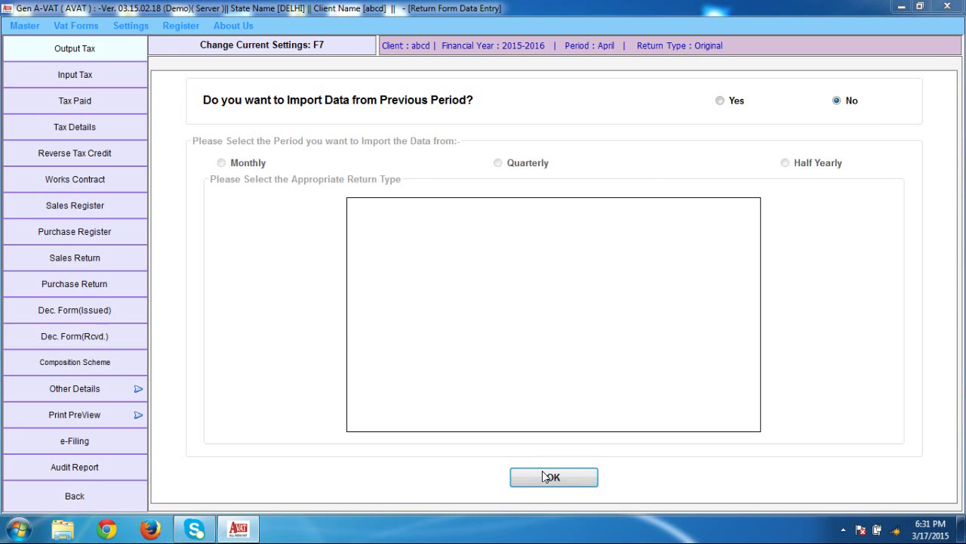
pyautogui.click(542, 474)
pyautogui.click(504, 311)
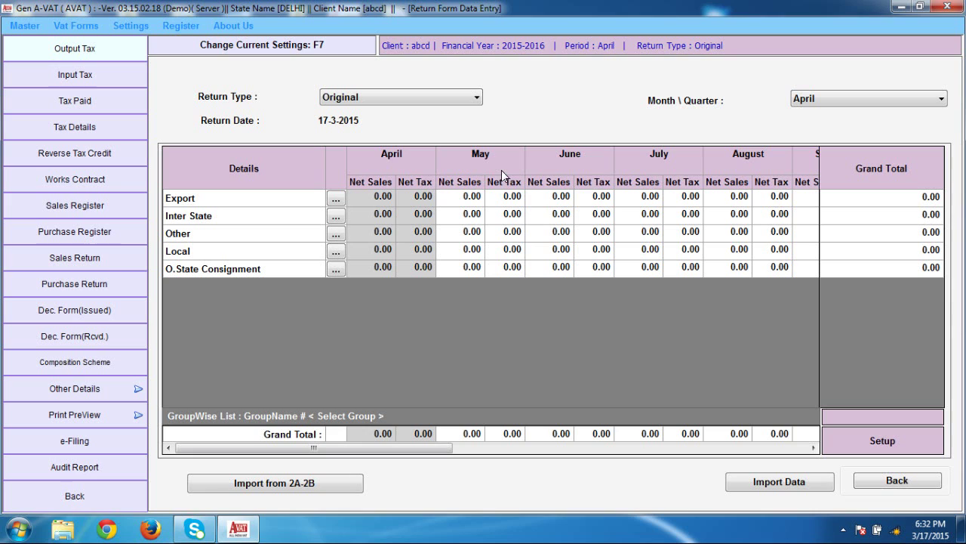
# Change the current return settings to the Quarterly display type with Quarter I as the period
pyautogui.click(335, 49)
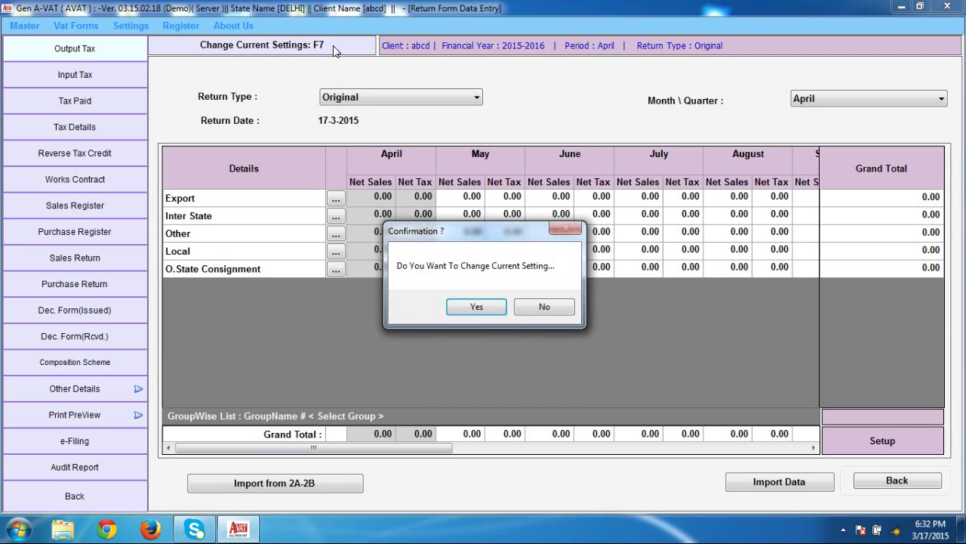
pyautogui.click(463, 310)
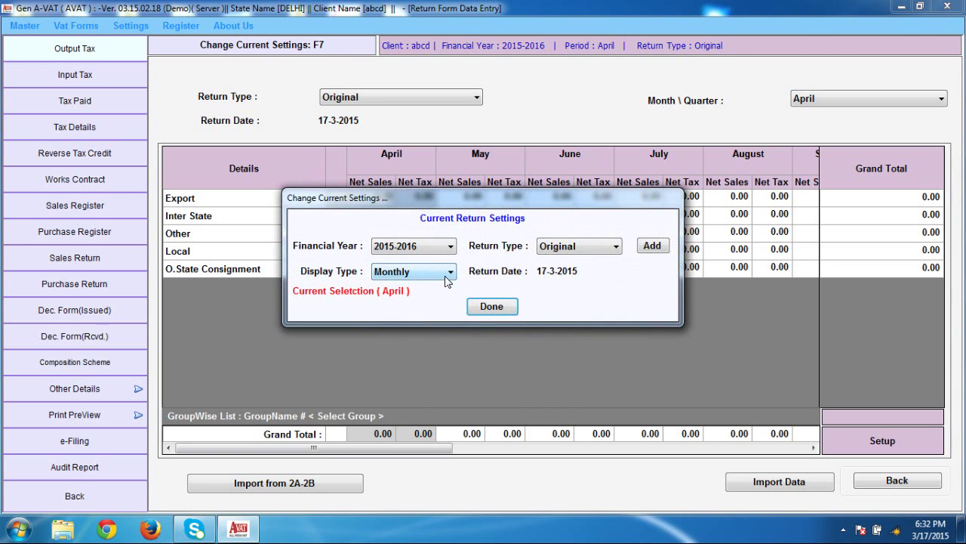
pyautogui.click(445, 276)
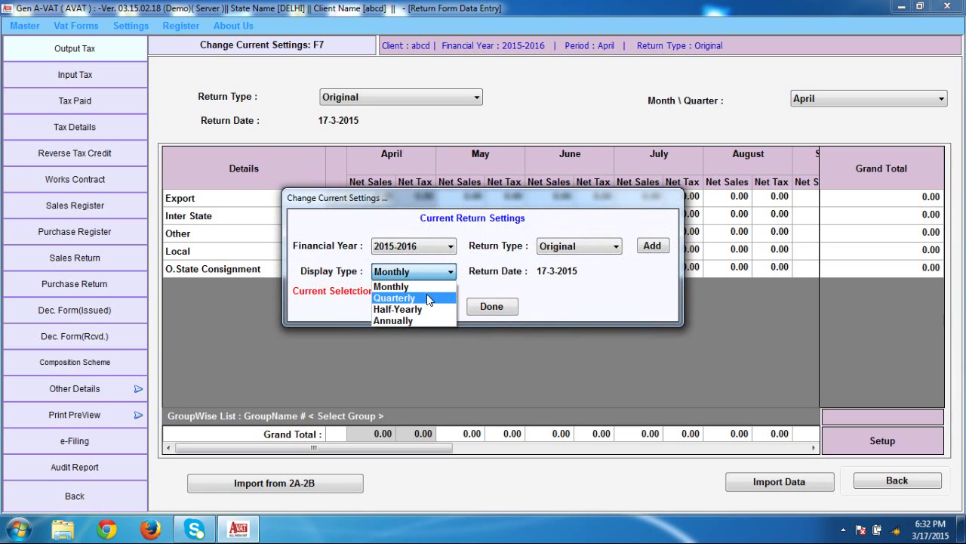
pyautogui.click(426, 298)
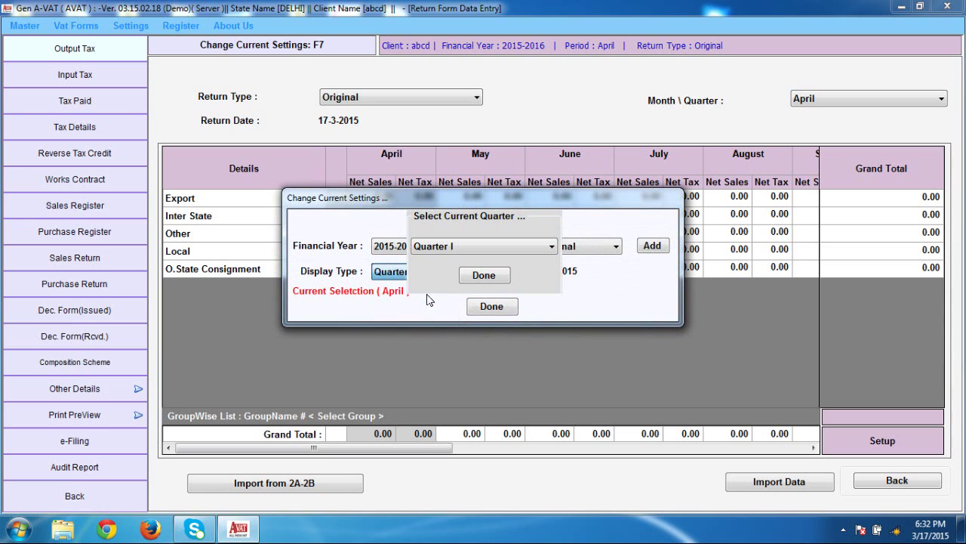
pyautogui.click(491, 307)
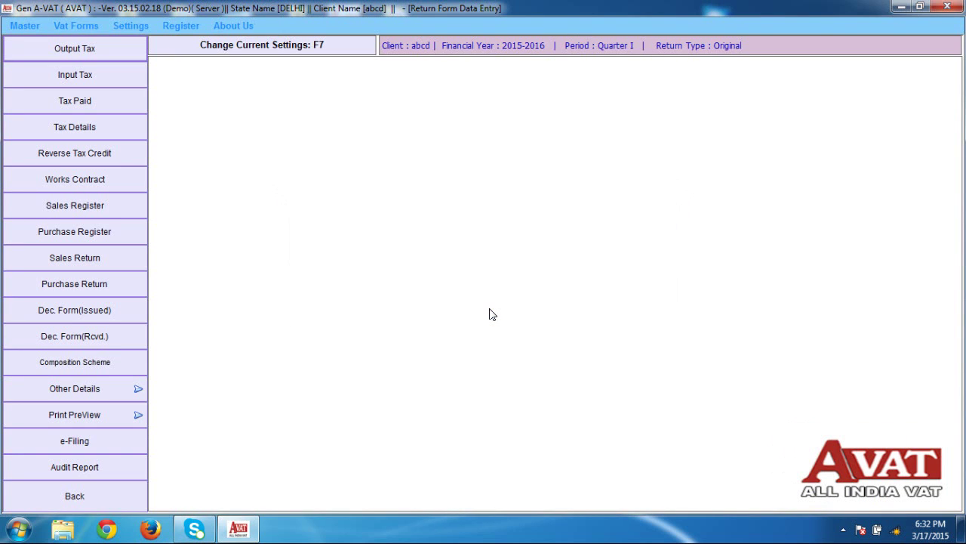
# Open the Output Tax sheet for Quarter I, declining to import data from the previous period
pyautogui.click(85, 47)
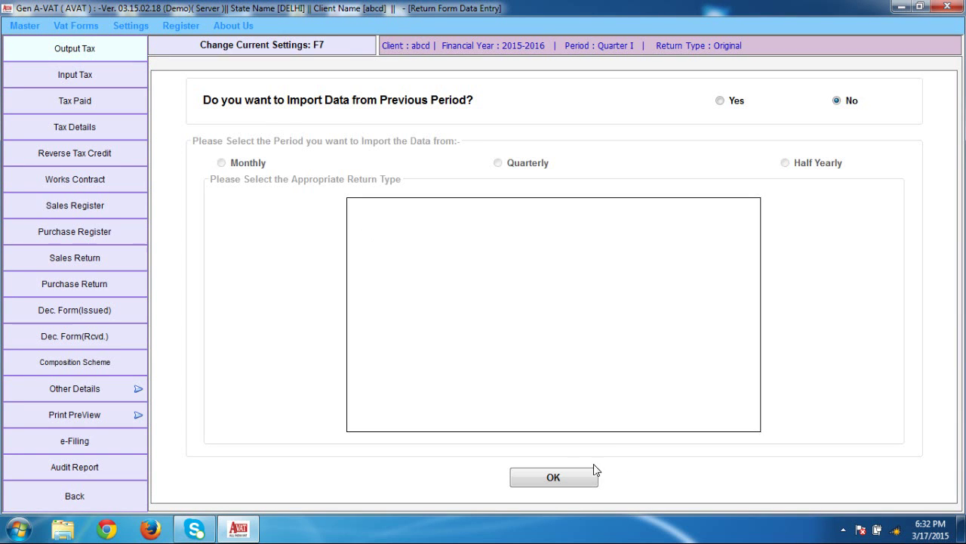
pyautogui.click(556, 476)
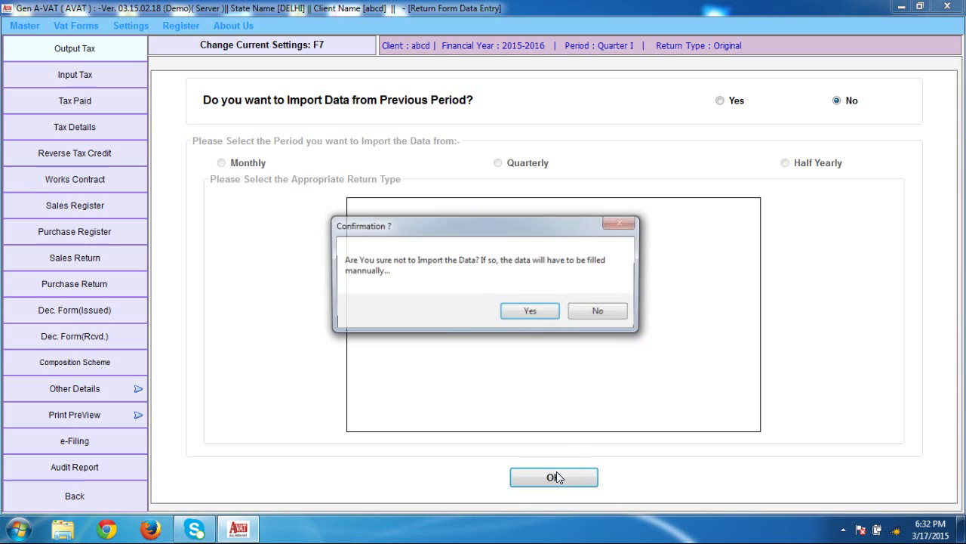
pyautogui.click(530, 310)
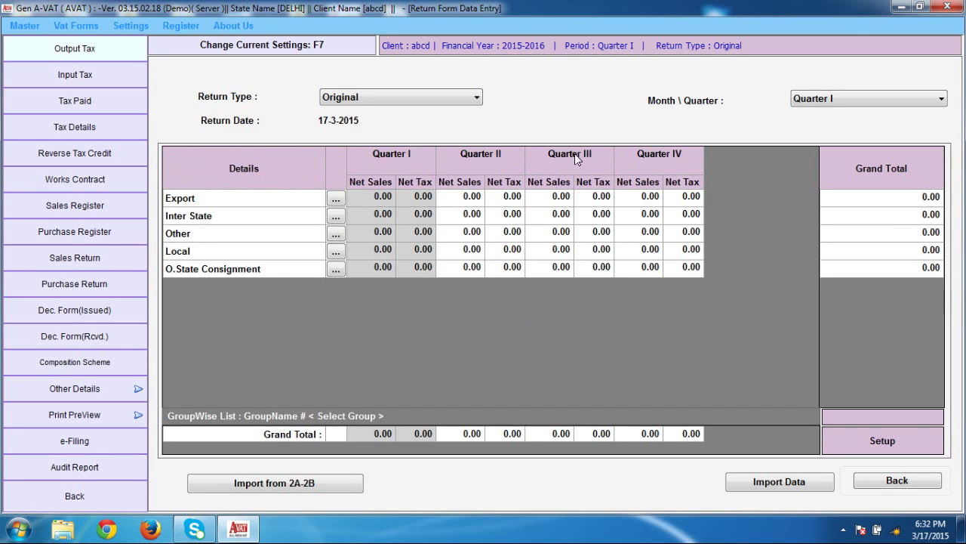
# Select Quarter III and add a blank commodity row to the Local group's 1% Rate Sales
pyautogui.click(922, 94)
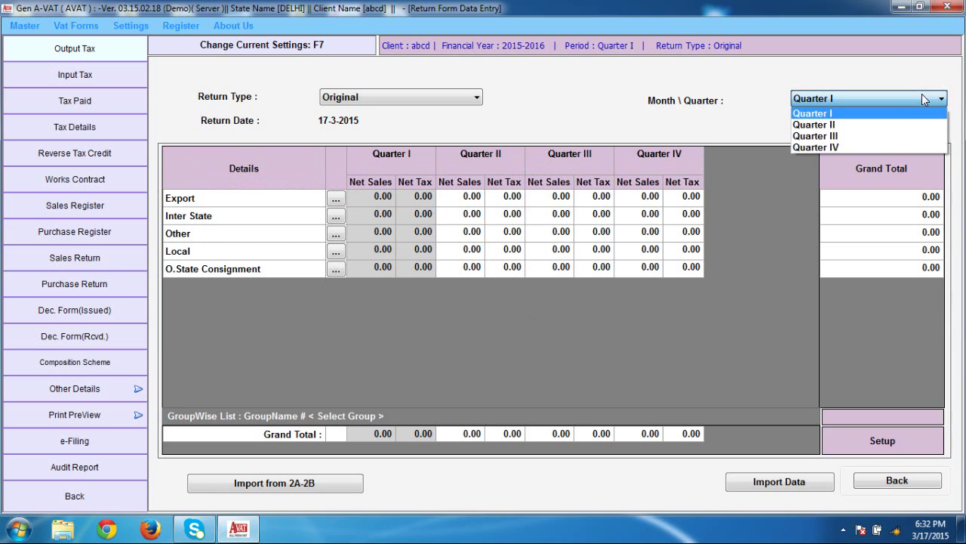
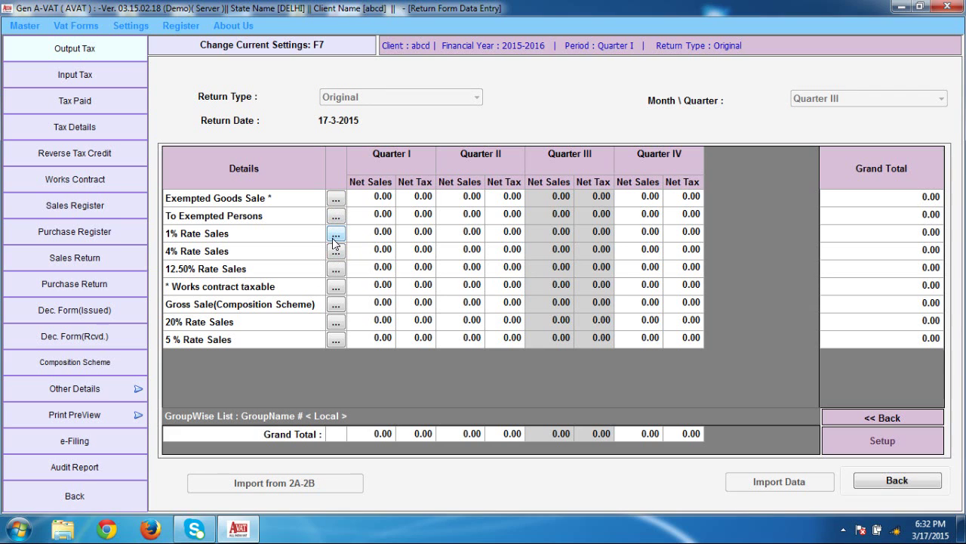
pyautogui.click(335, 234)
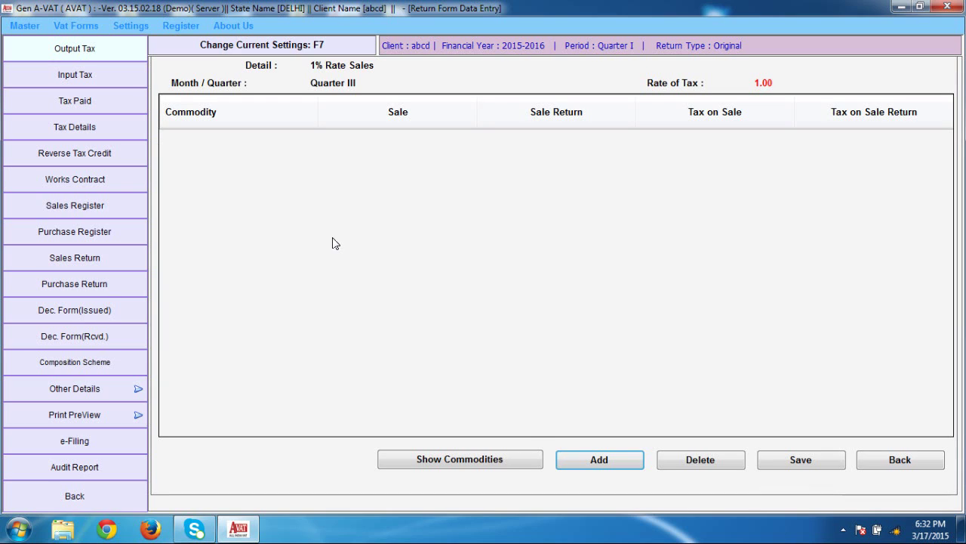
pyautogui.click(602, 465)
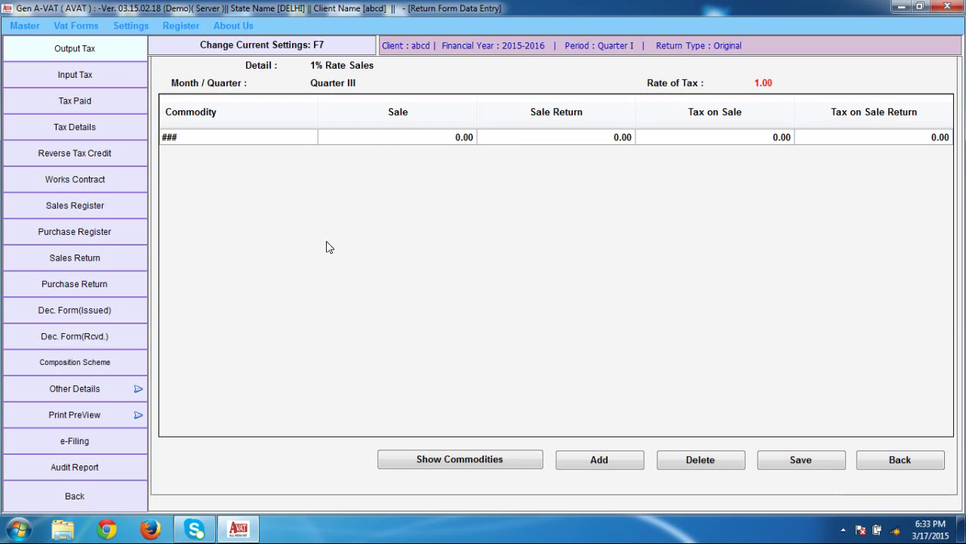
# Check AMMUNITION (328001) and AMPLIFIERS, LOUDSPEAKERS (308001) in the VAT commodities list, save the new entry, and exit the list
pyautogui.click(474, 459)
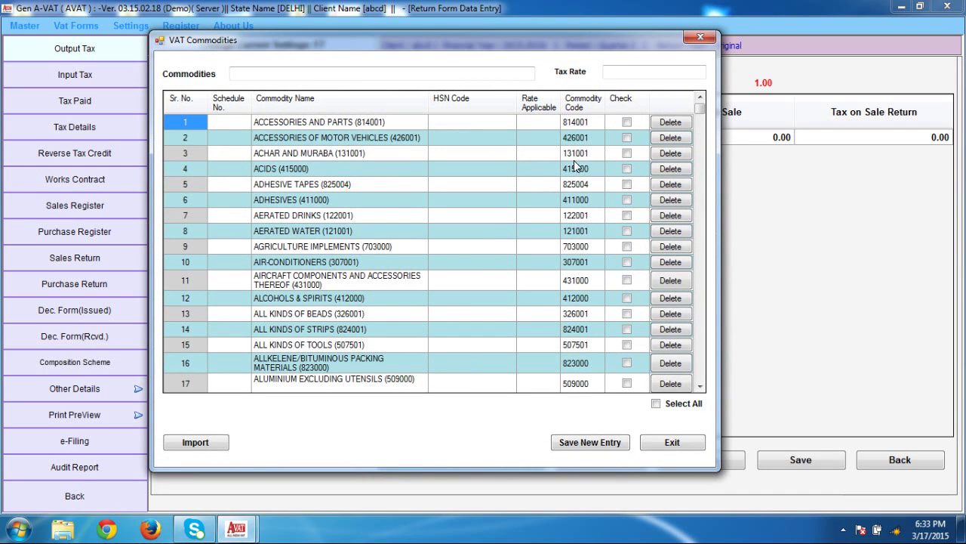
pyautogui.moveTo(700, 110); pyautogui.dragTo(700, 119)
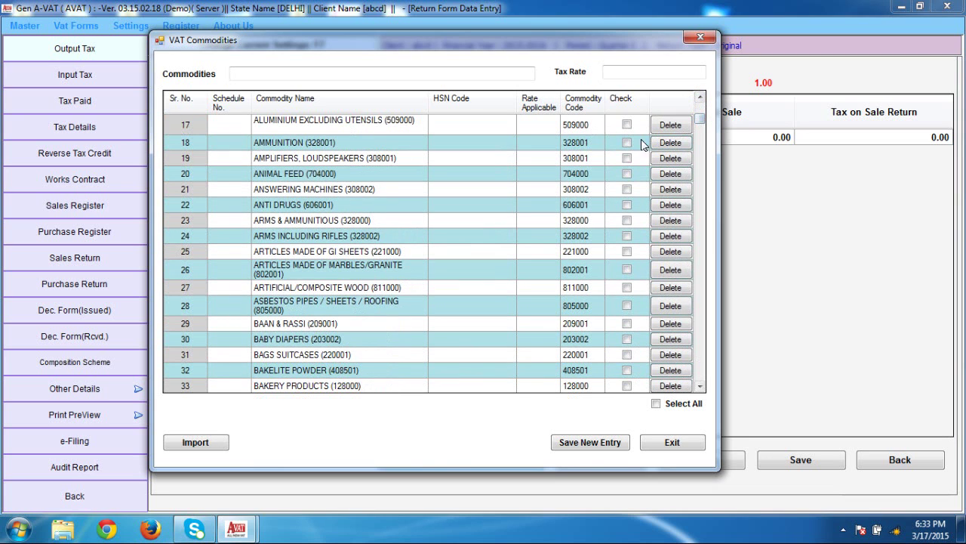
pyautogui.click(626, 142)
pyautogui.click(628, 157)
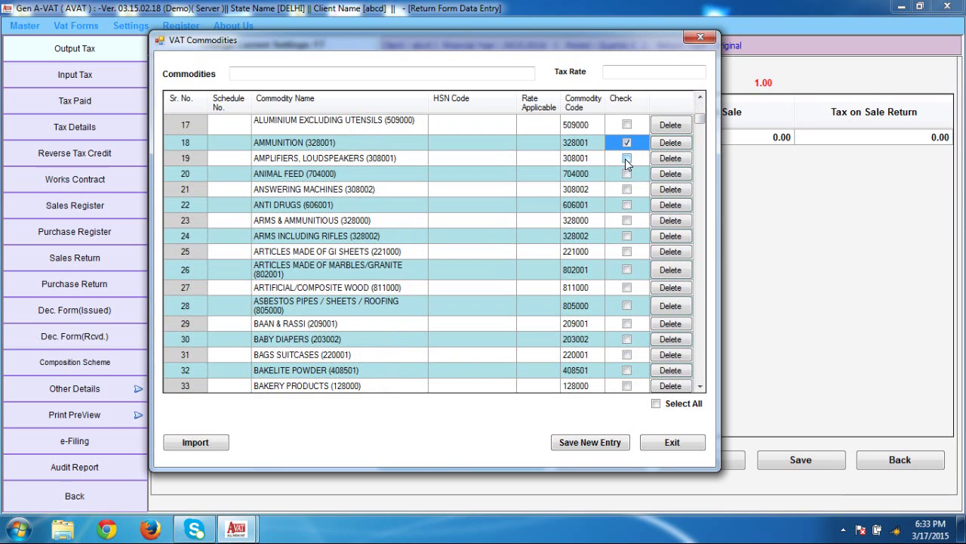
pyautogui.click(627, 180)
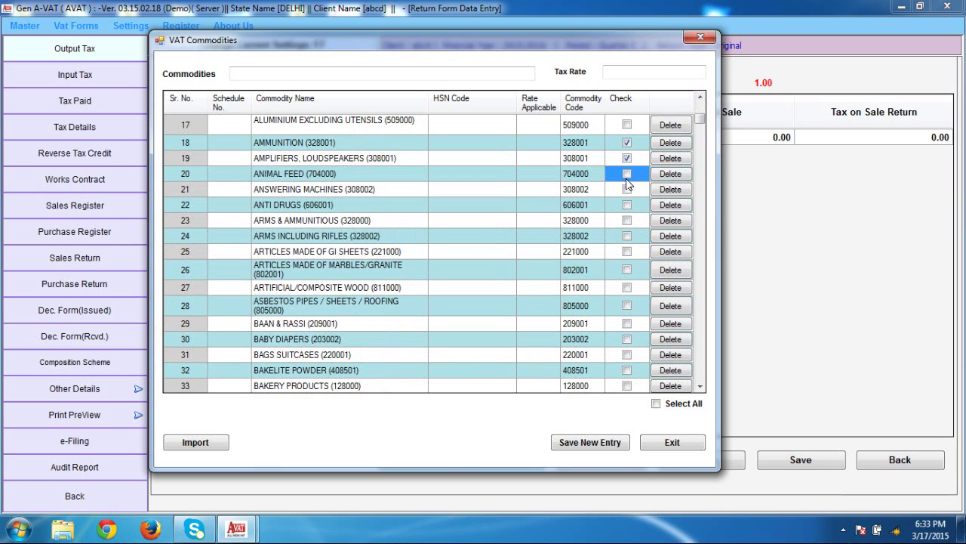
pyautogui.click(591, 445)
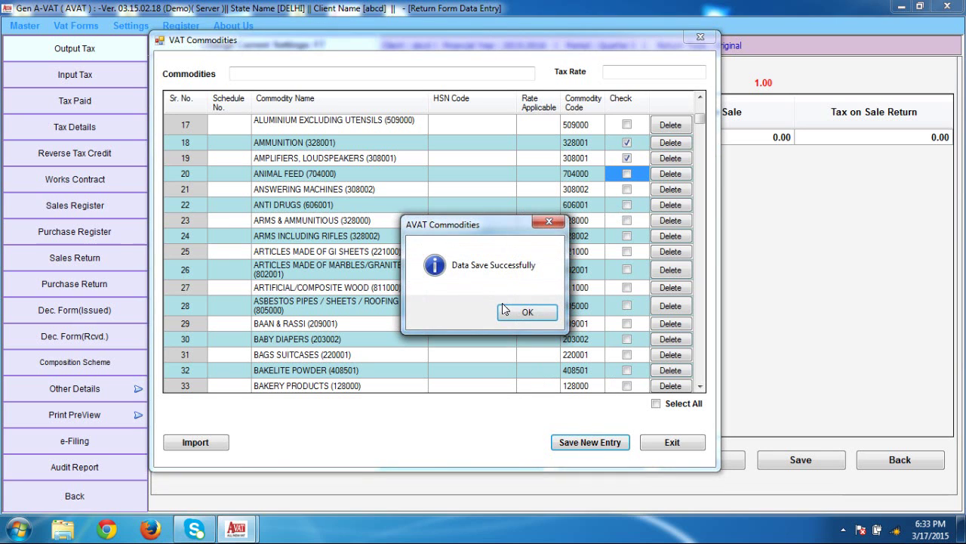
pyautogui.click(503, 311)
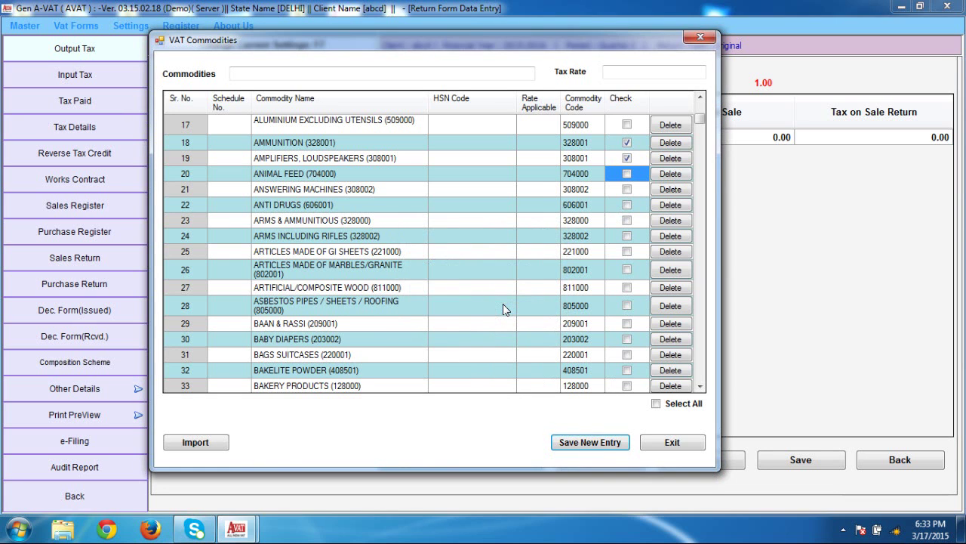
pyautogui.click(671, 440)
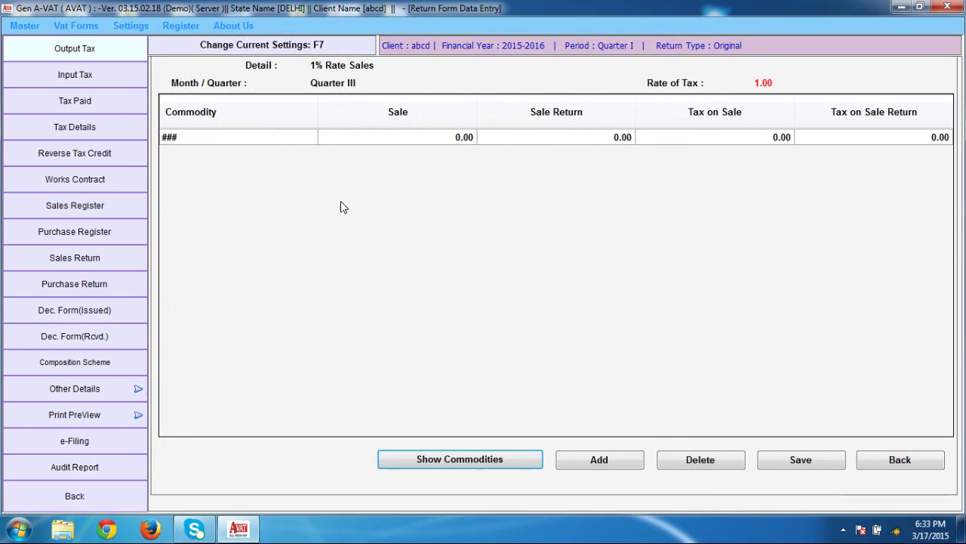
# Set the commodity of the blank 1% Rate Sales row to Report Card and select its Sale amount
pyautogui.click(604, 461)
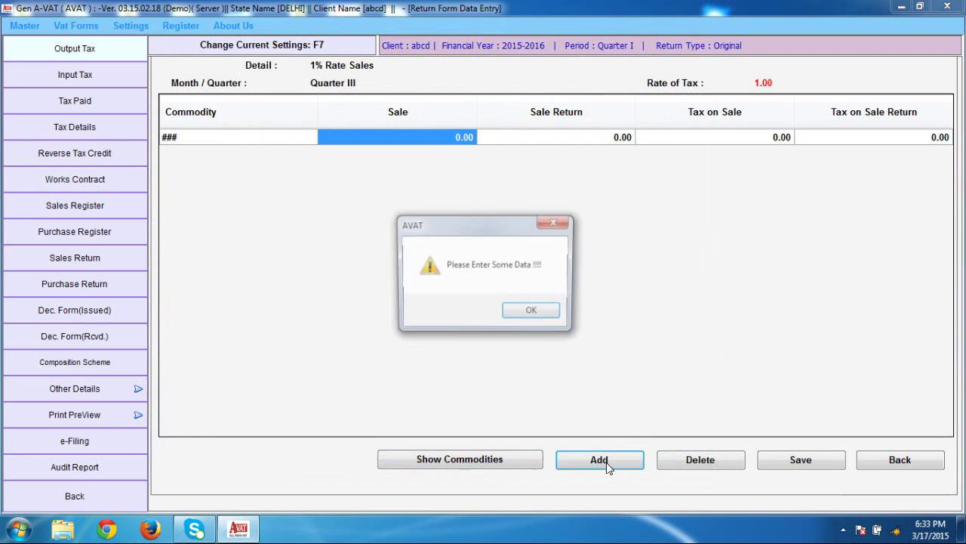
pyautogui.click(539, 319)
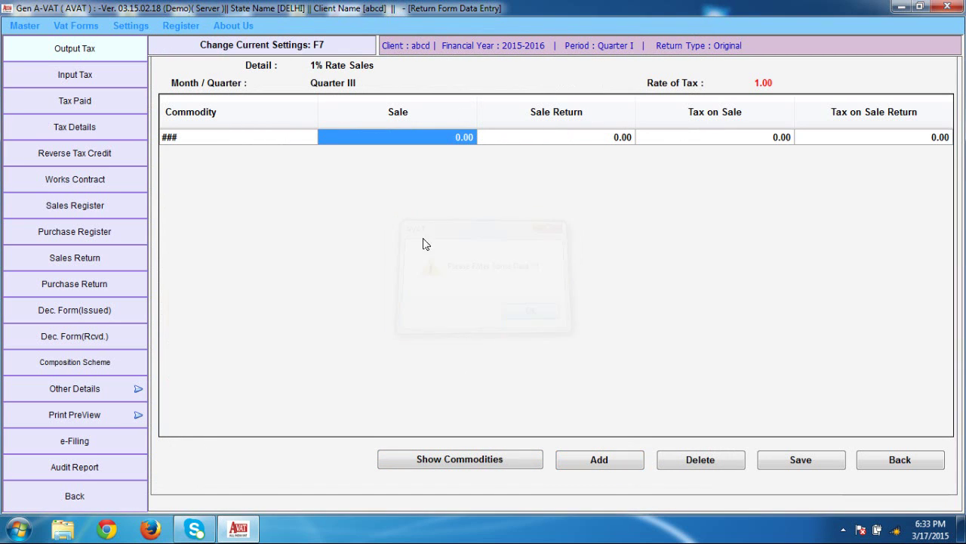
pyautogui.click(298, 137)
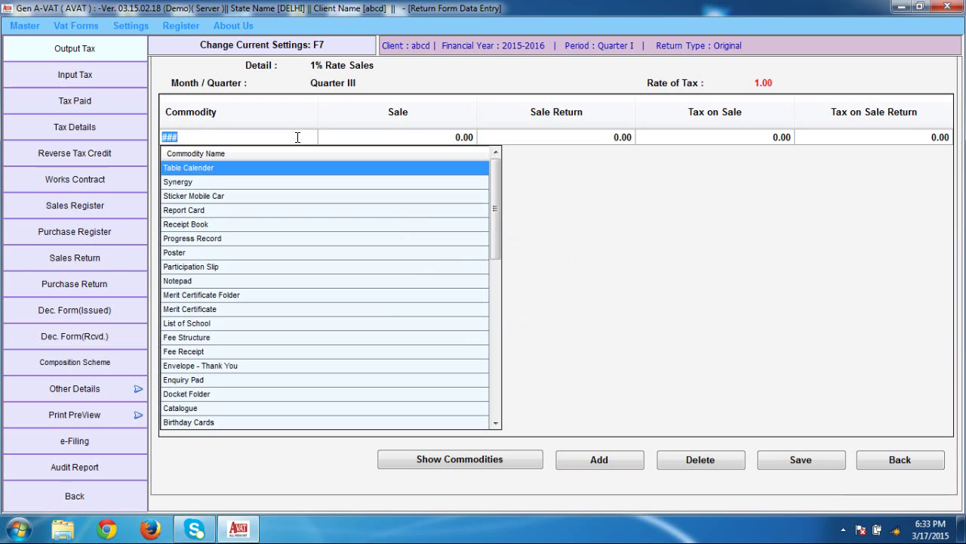
pyautogui.click(276, 211)
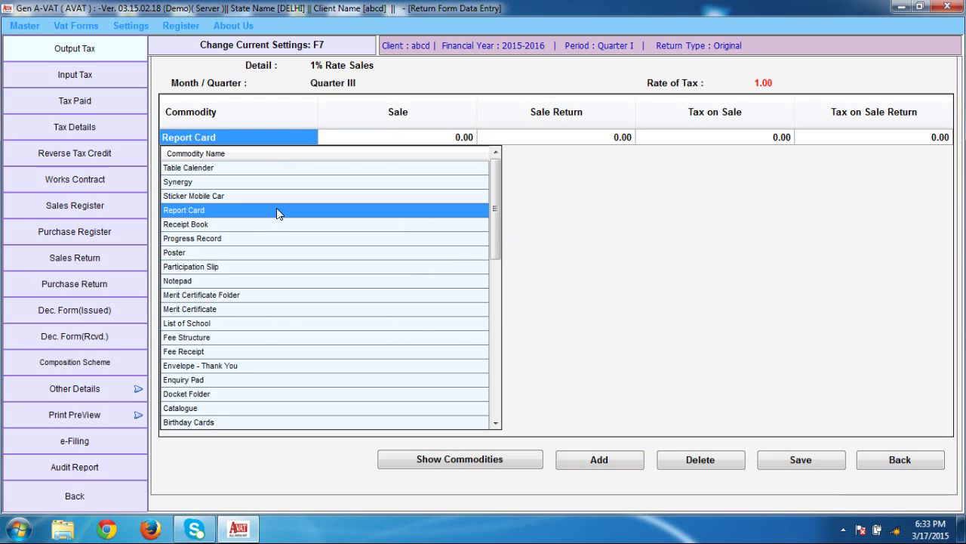
pyautogui.click(419, 138)
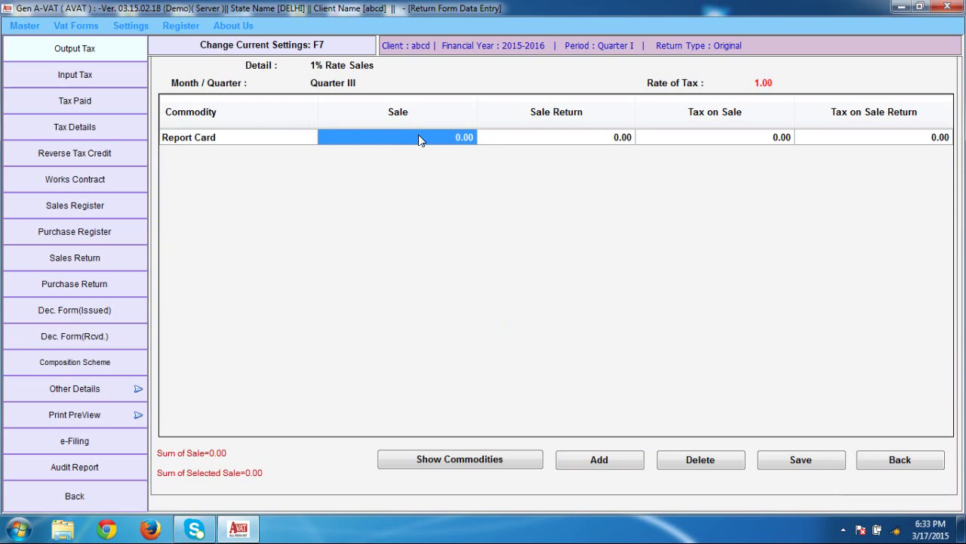
# Enter 345 as the Report Card sale amount and close the 1% Rate Sales detail without saving
pyautogui.write('345')
pyautogui.press('Return')
pyautogui.click(511, 138)
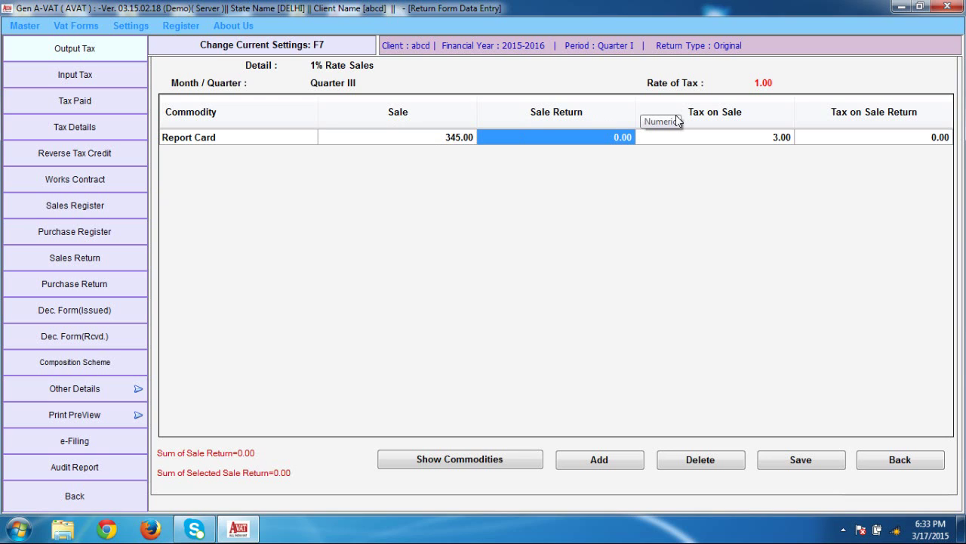
pyautogui.click(877, 464)
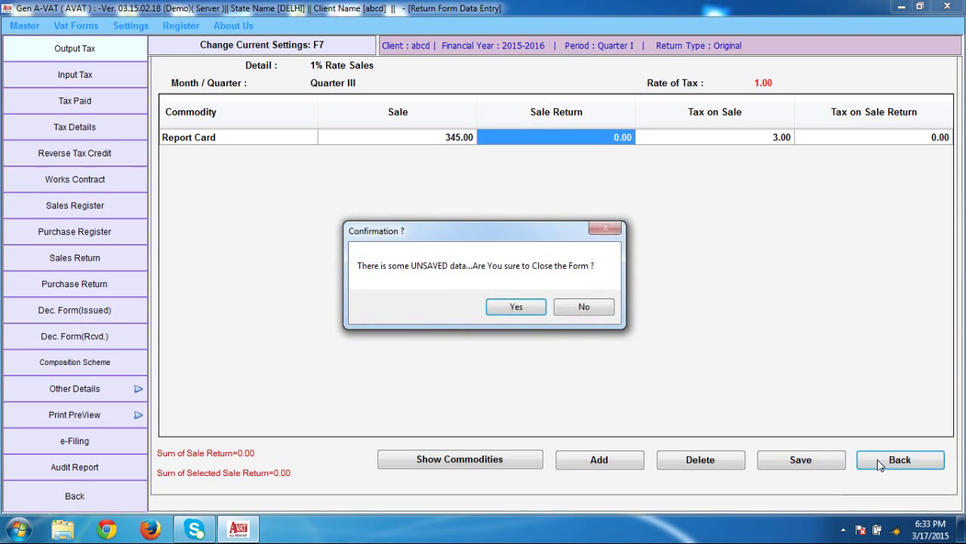
pyautogui.click(523, 309)
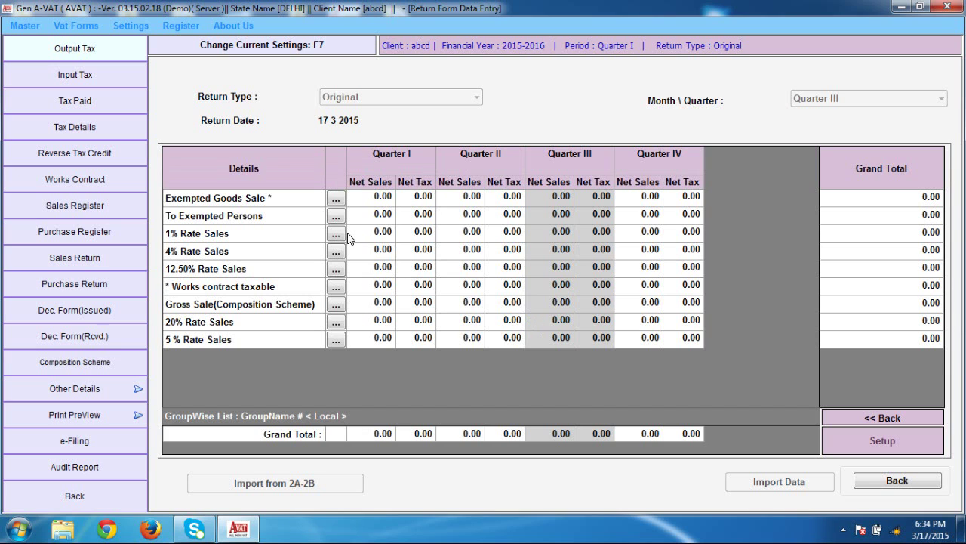
# Open the Input Tax sheet, declining to import data from the previous period
pyautogui.click(123, 74)
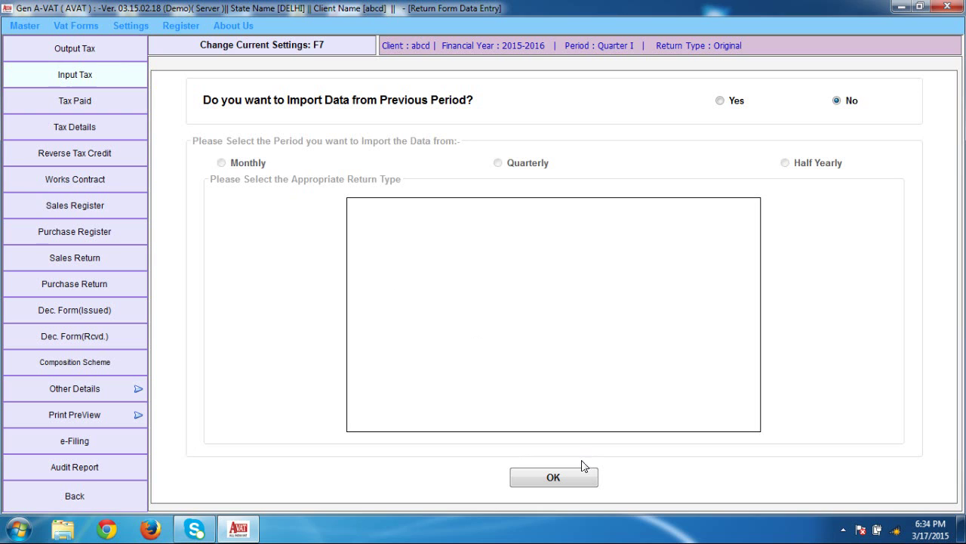
pyautogui.click(566, 477)
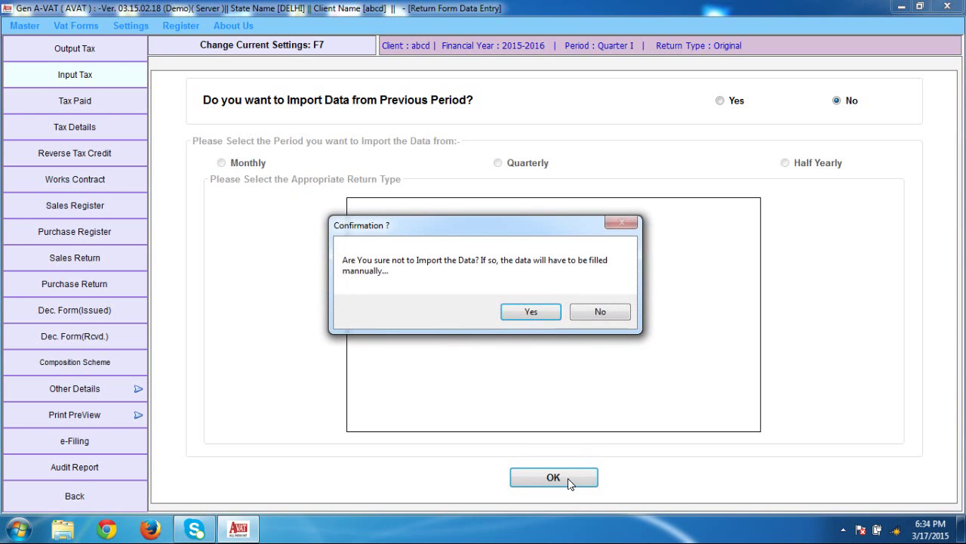
pyautogui.click(516, 311)
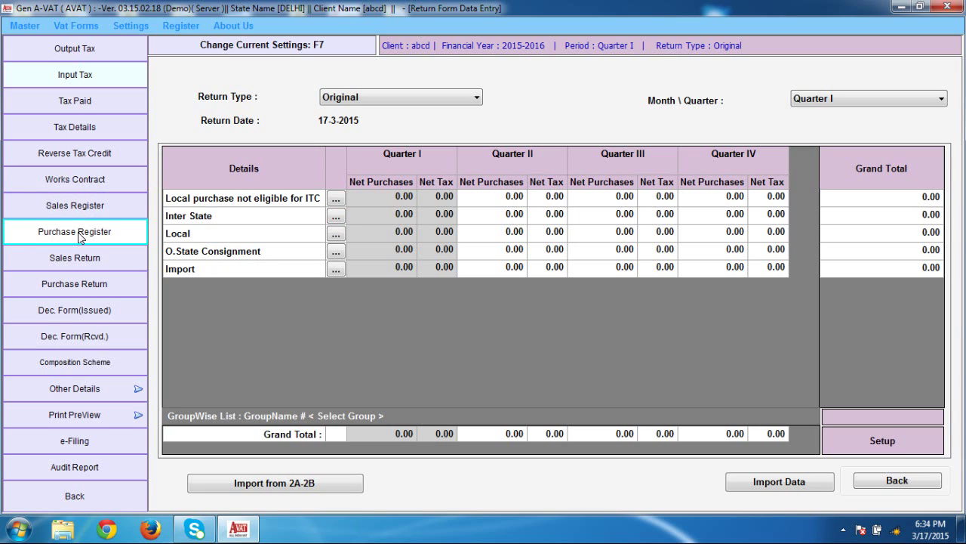
# Revisit the Output Tax sheet and open the Register of Declaration Forms under FORM 2 (CST) in the Sales Register
pyautogui.click(113, 48)
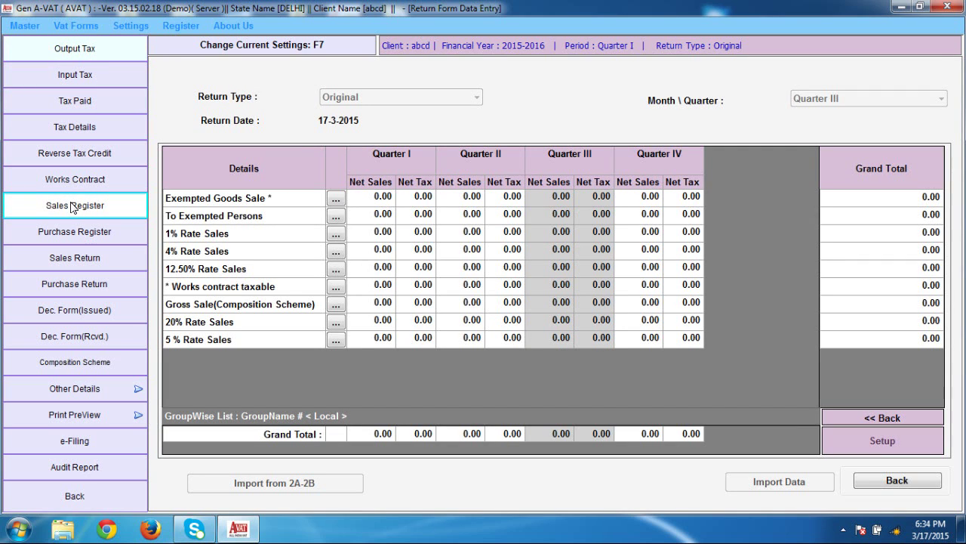
pyautogui.click(72, 206)
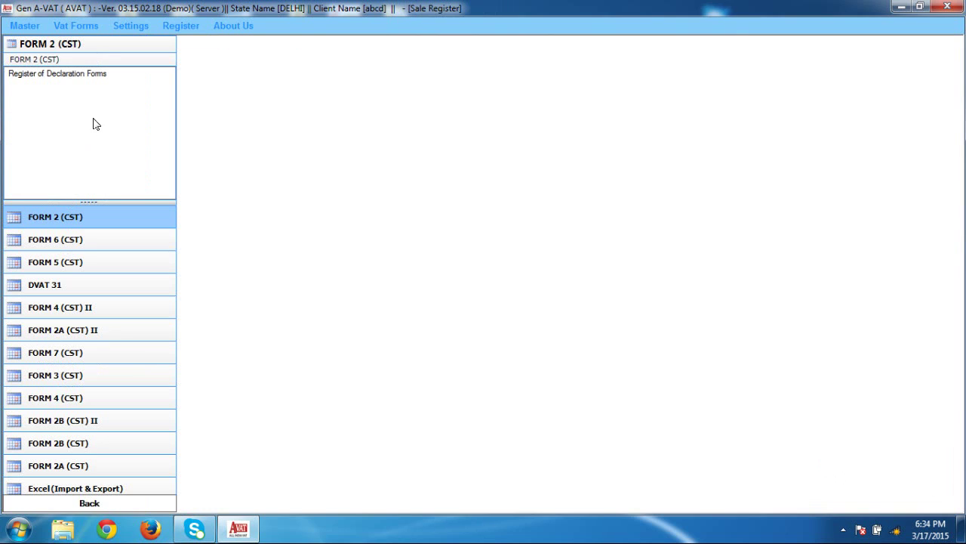
pyautogui.click(90, 76)
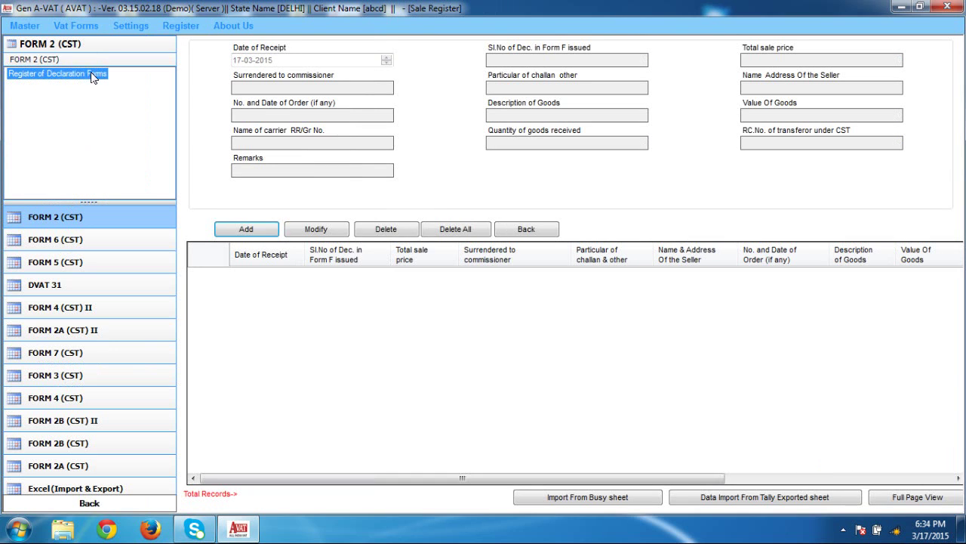
# Examine the Tally Excel Import form with its Tally To Excel and Excel To Software help documents, and close it
pyautogui.click(737, 499)
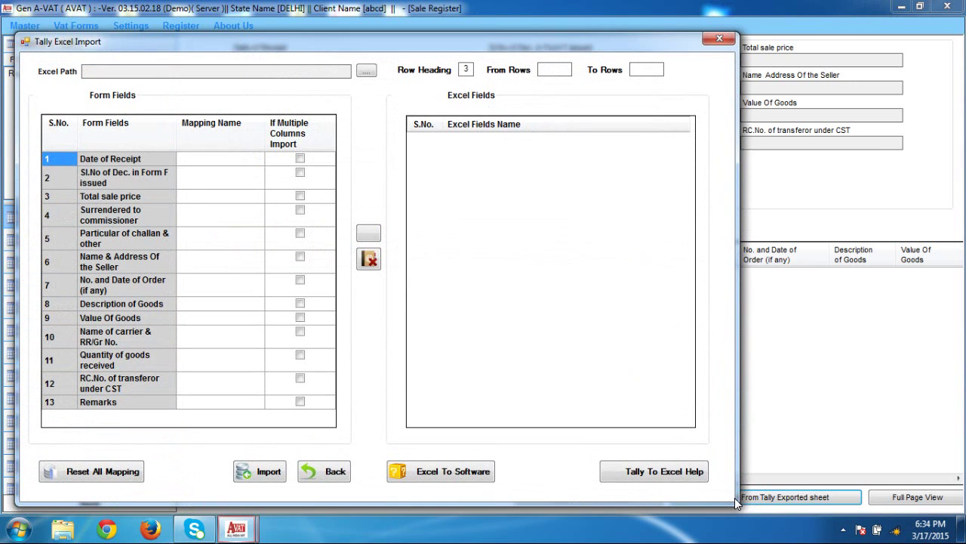
pyautogui.click(617, 481)
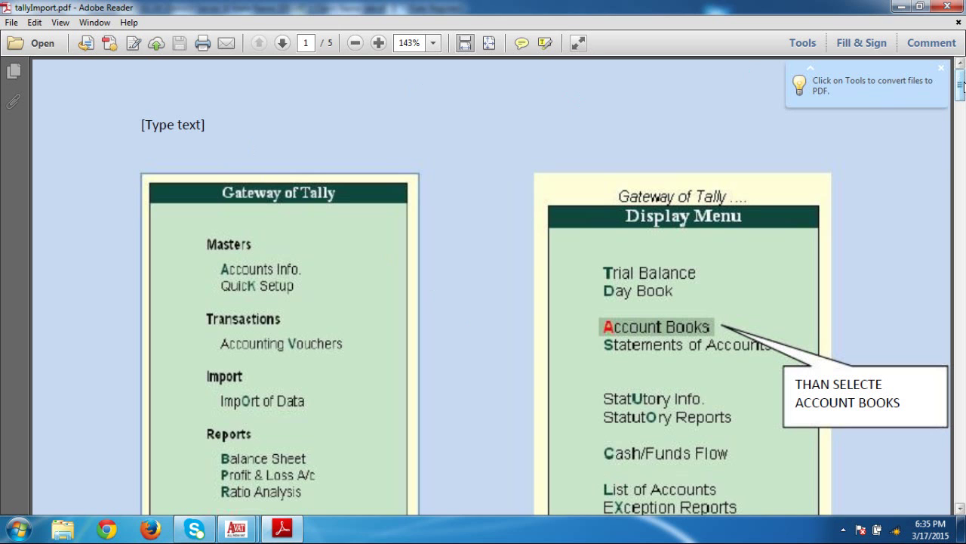
pyautogui.click(955, 7)
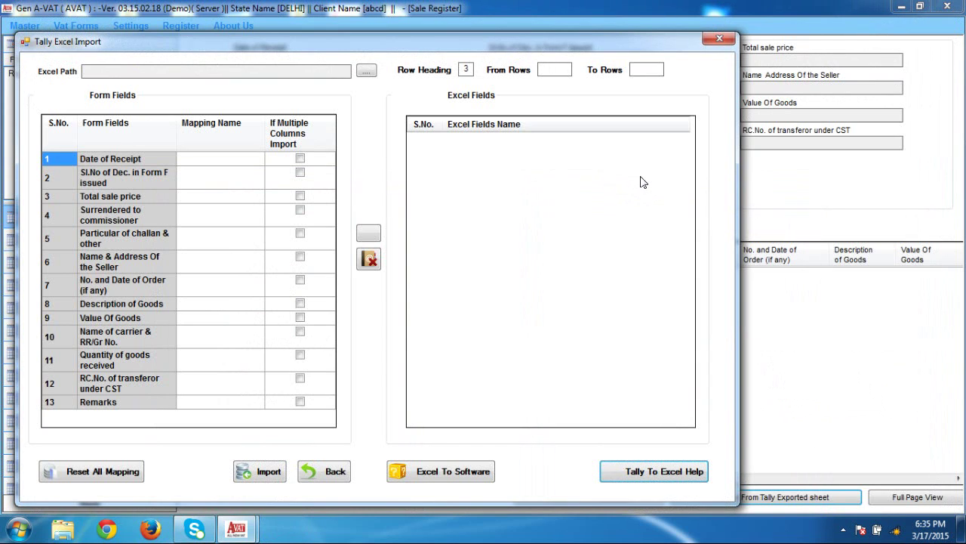
pyautogui.click(440, 478)
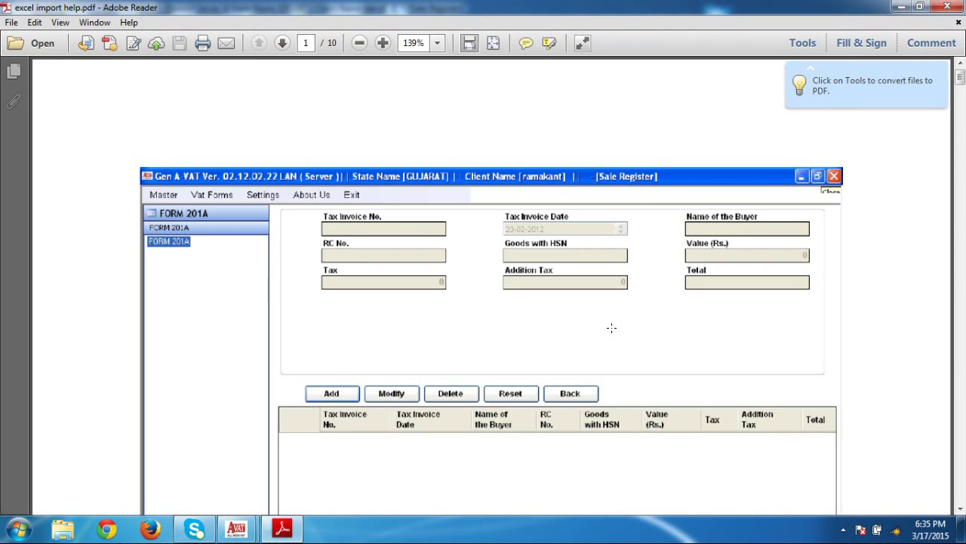
pyautogui.click(957, 6)
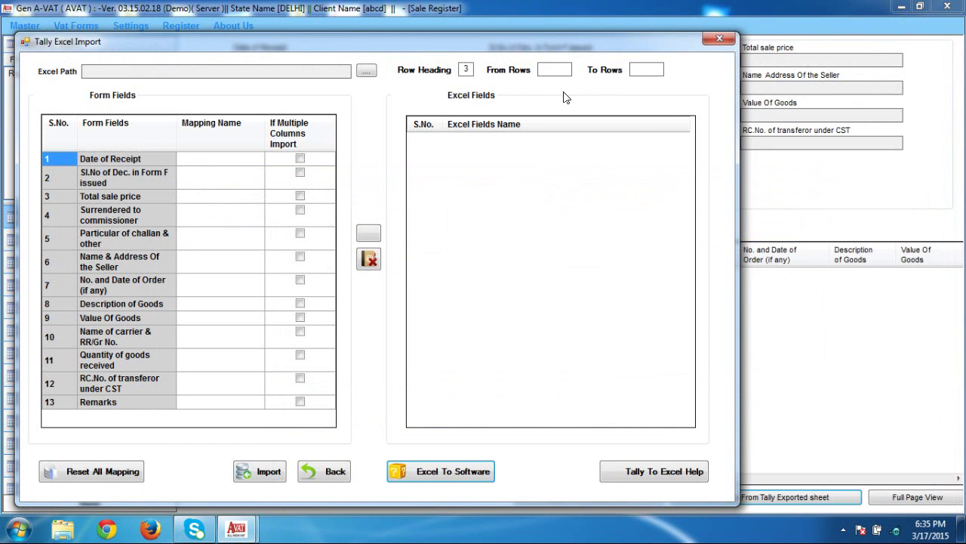
pyautogui.click(715, 36)
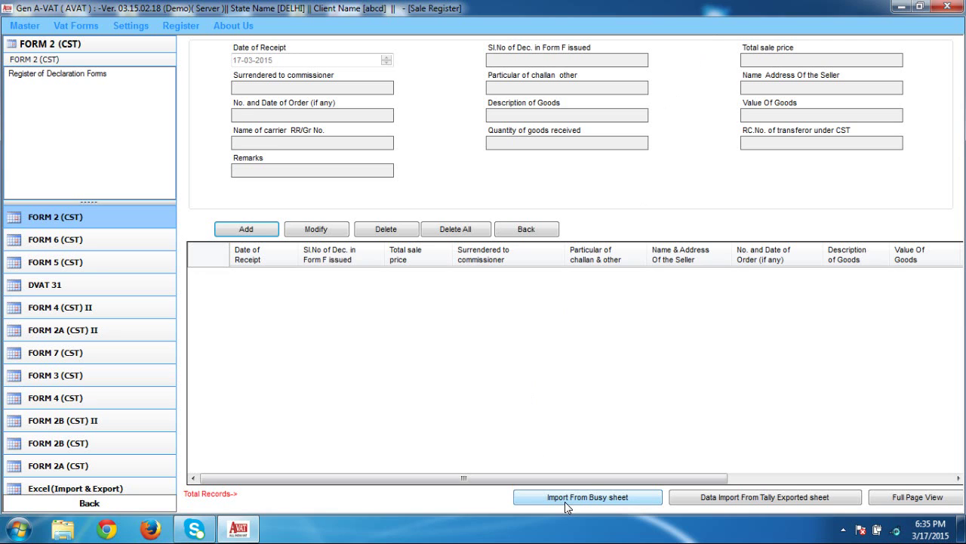
# Open the Excel data export and select the FORM 2 (CST) and FORM 2A (CST) registers
pyautogui.click(105, 491)
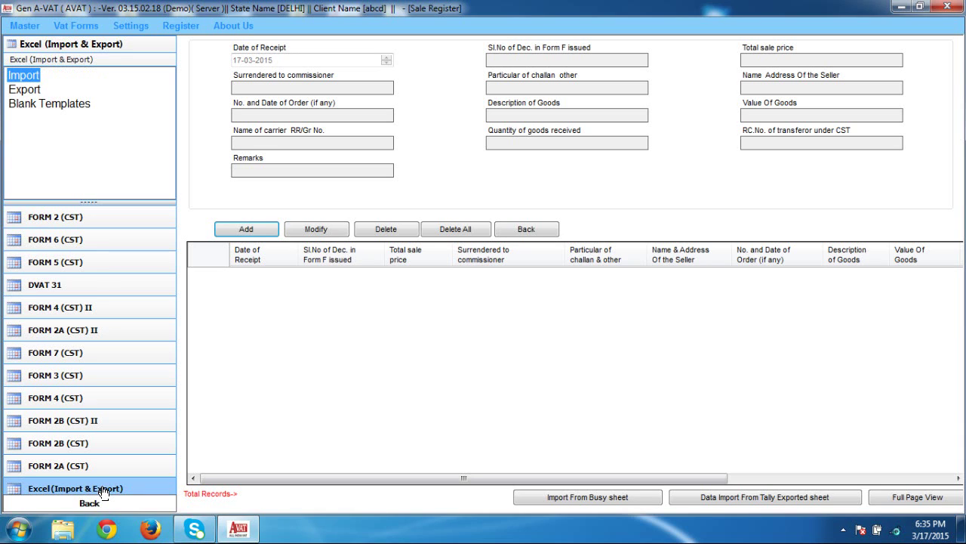
pyautogui.click(11, 91)
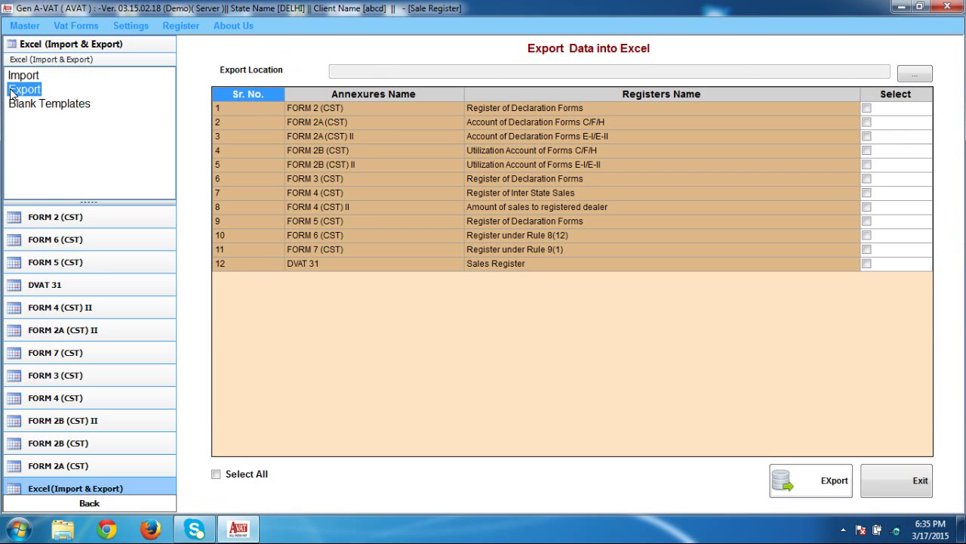
pyautogui.click(866, 113)
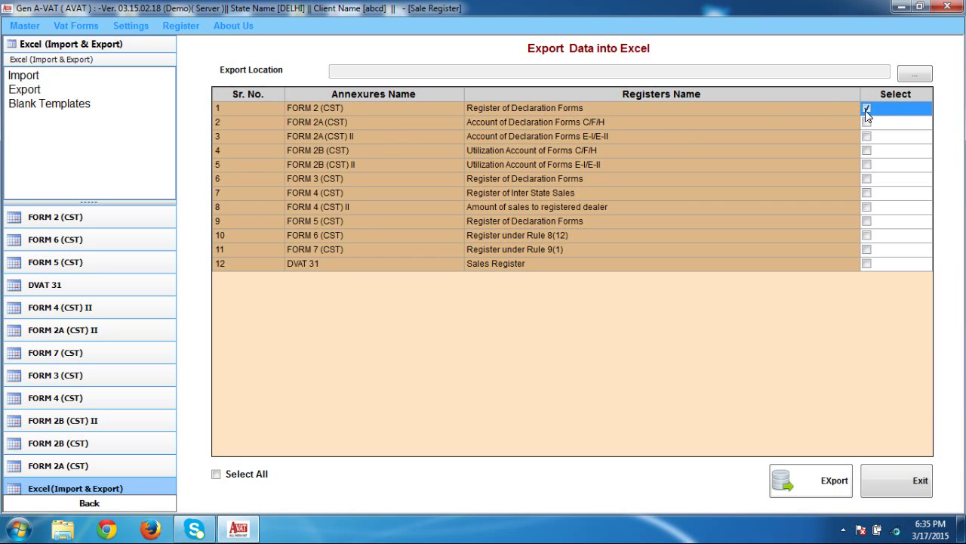
pyautogui.click(866, 122)
pyautogui.click(865, 122)
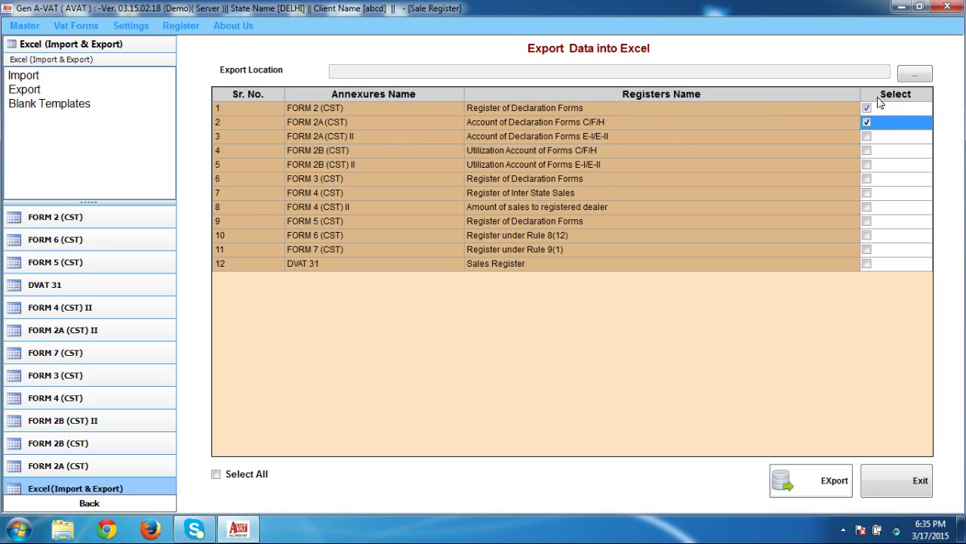
# Set the export location to an Excel file named abcvat on the Desktop
pyautogui.click(923, 74)
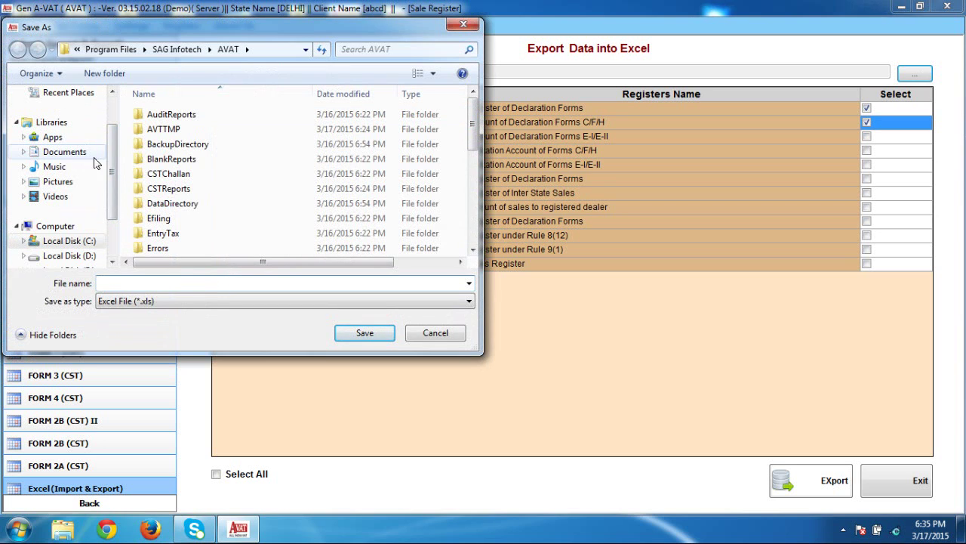
pyautogui.moveTo(111, 158); pyautogui.dragTo(115, 112)
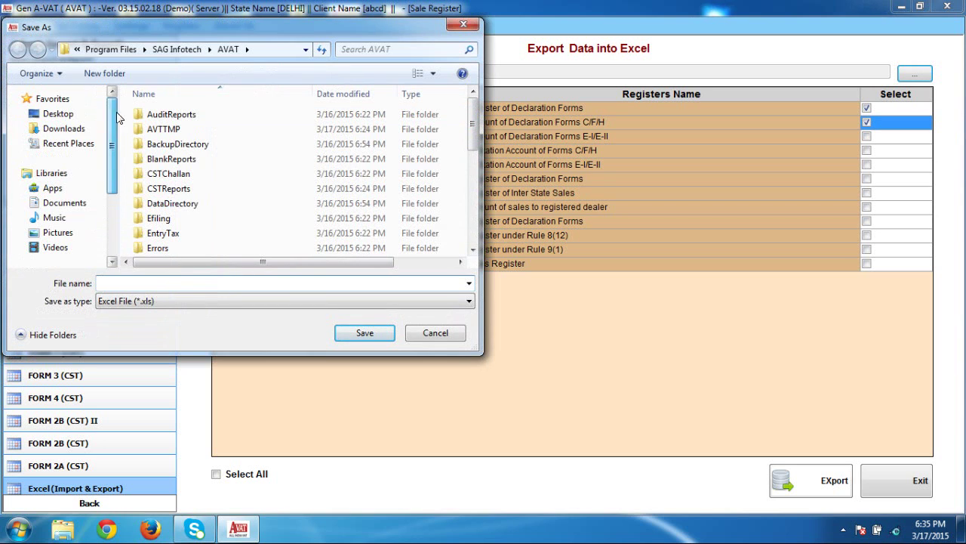
pyautogui.click(50, 115)
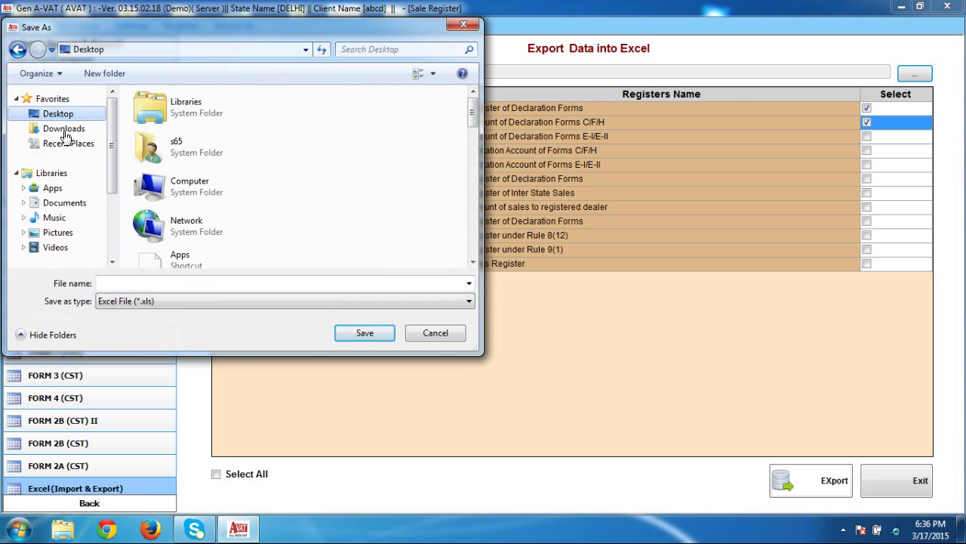
pyautogui.click(121, 280)
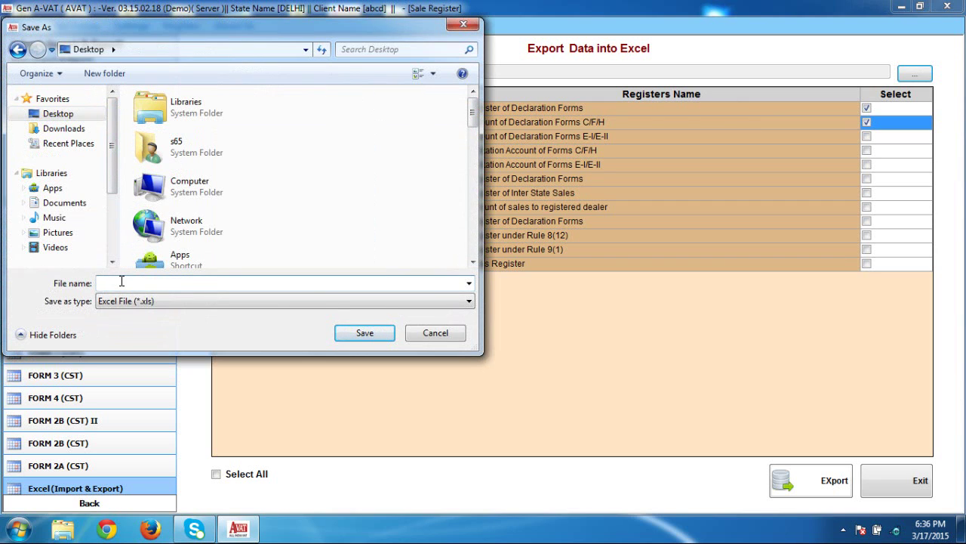
pyautogui.write('abcvat')
pyautogui.click(364, 339)
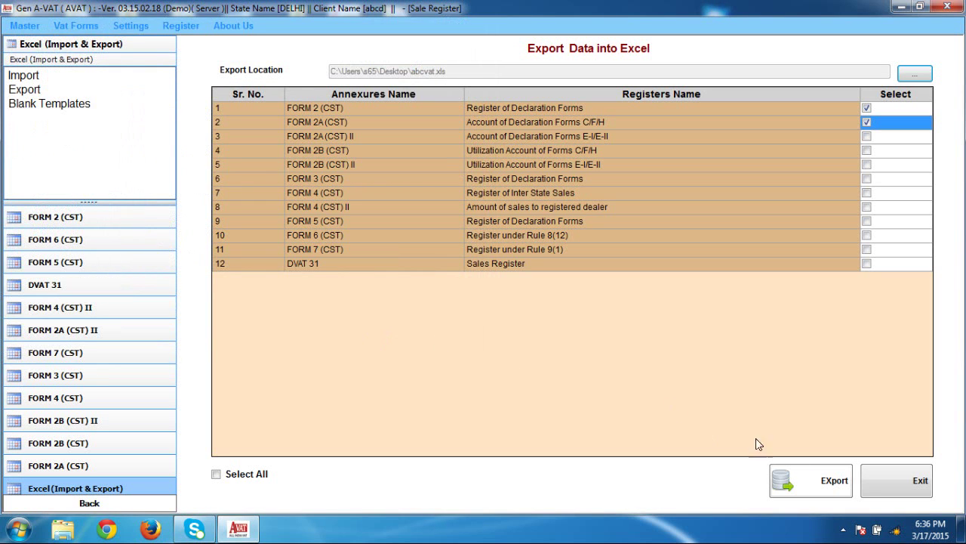
# Export the selected registers to the Excel file, continuing past the compatibility check
pyautogui.click(837, 495)
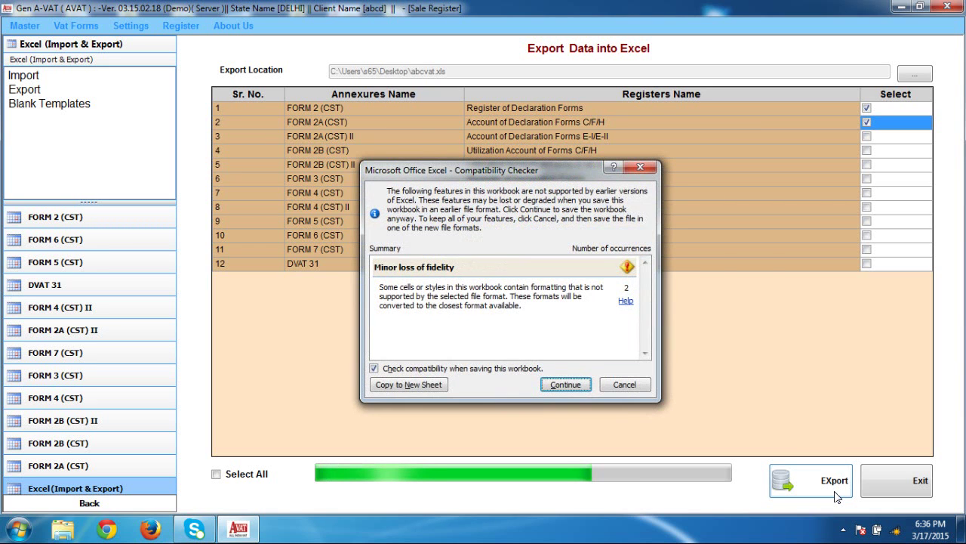
pyautogui.click(567, 384)
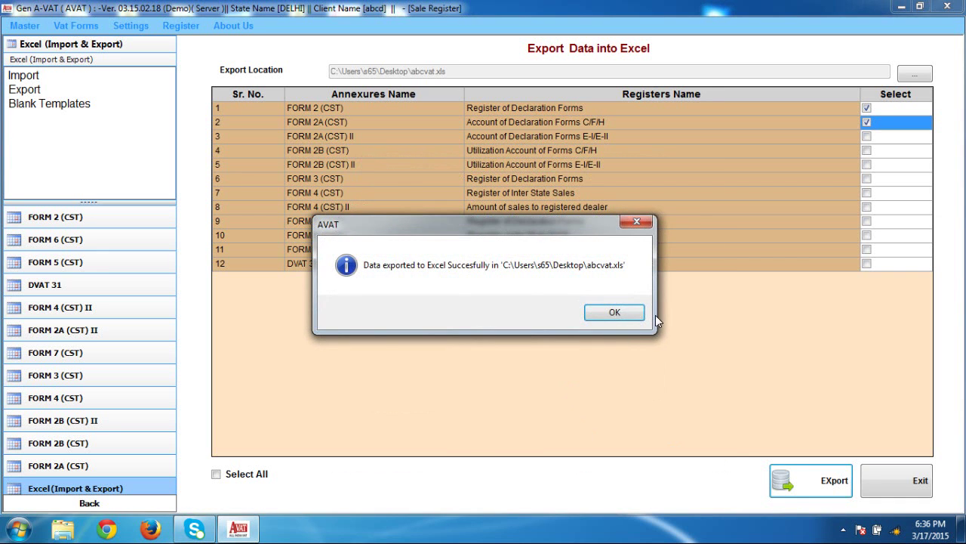
pyautogui.click(625, 313)
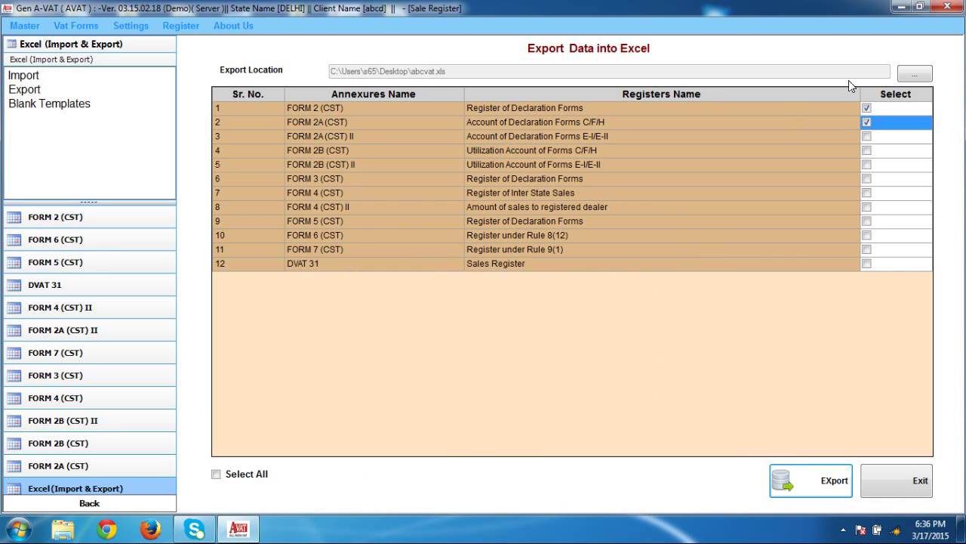
# Open the exported abcvat workbook from the desktop in Excel and look through its FORM 2A, FORM 3, FORM 5 and FORM 2 sheets
pyautogui.click(901, 7)
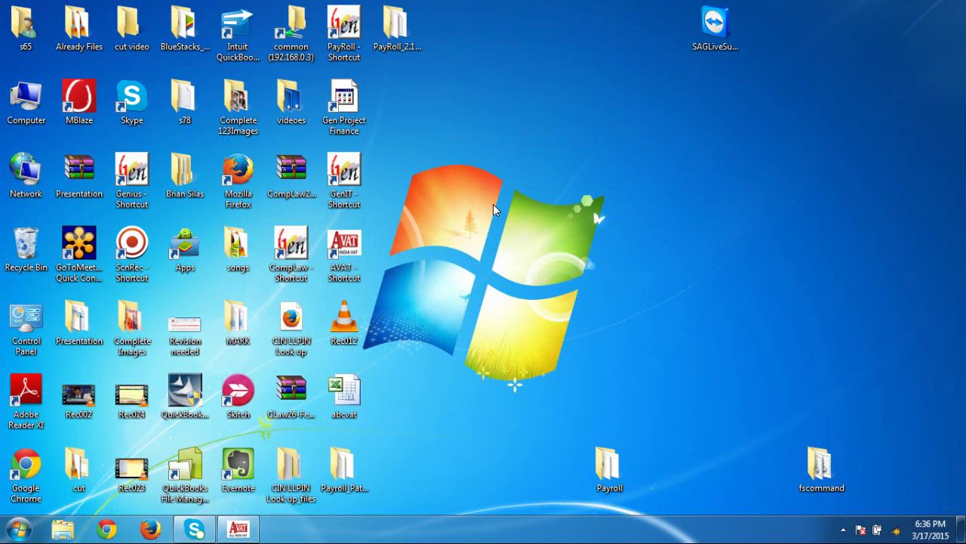
pyautogui.doubleClick(342, 402)
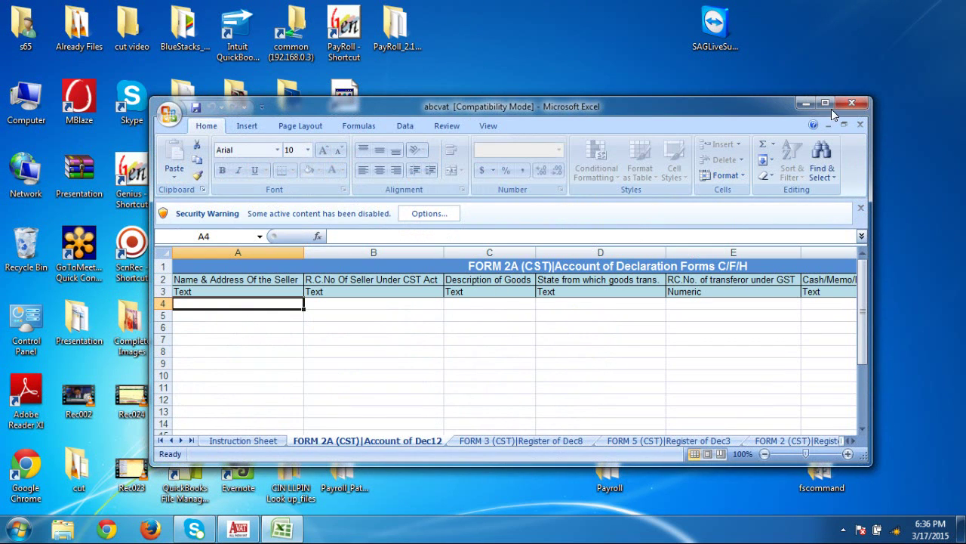
pyautogui.click(828, 106)
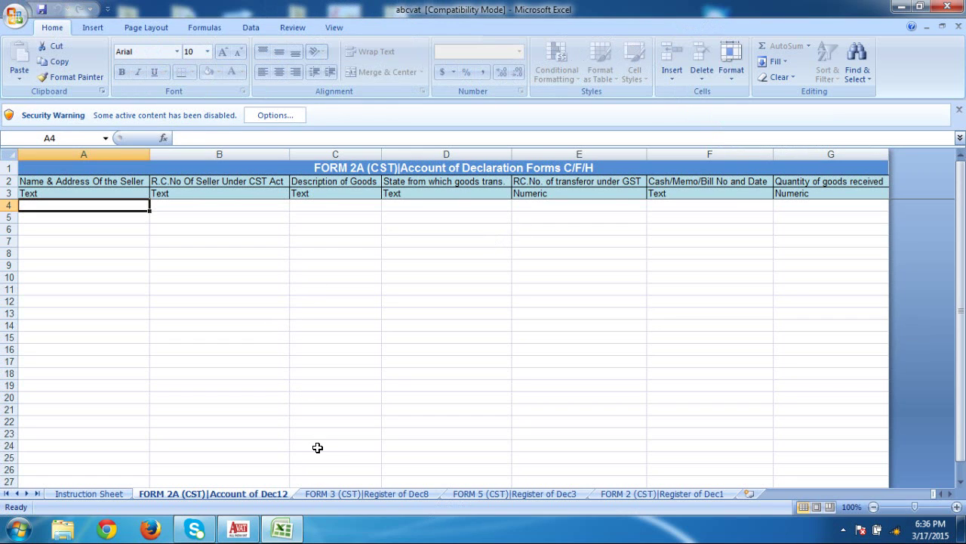
pyautogui.click(336, 494)
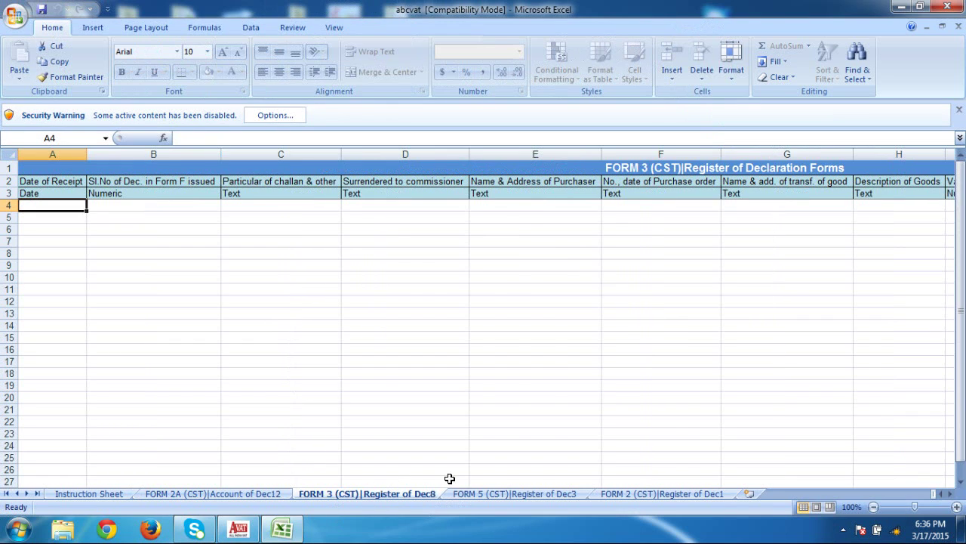
pyautogui.click(472, 489)
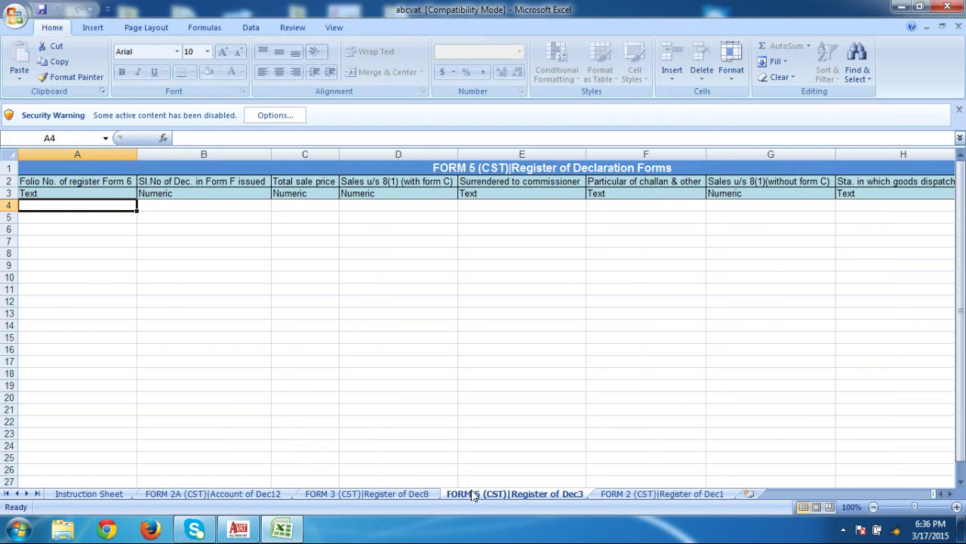
pyautogui.click(646, 495)
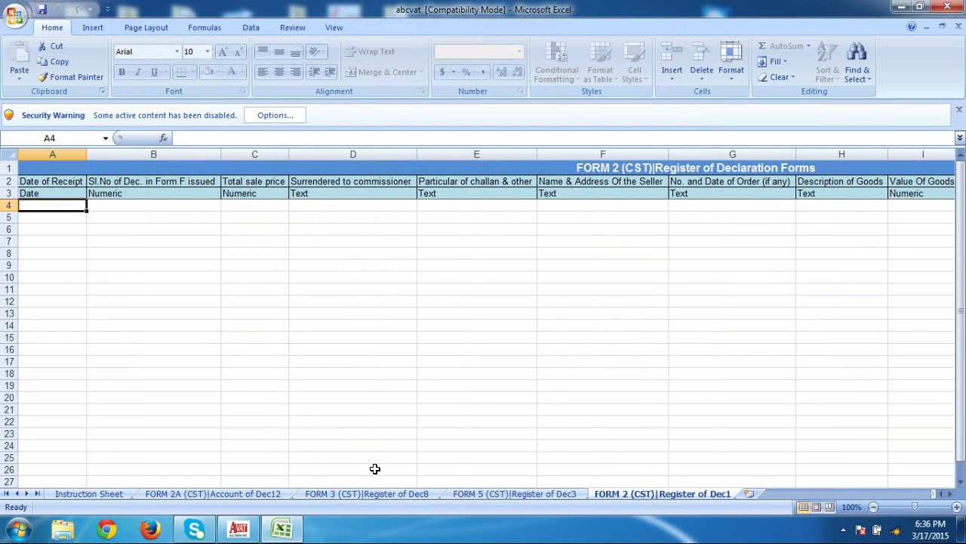
# Switch back to Gen A-VAT, open the Excel data import and browse the Desktop for an import file without choosing one
pyautogui.click(234, 532)
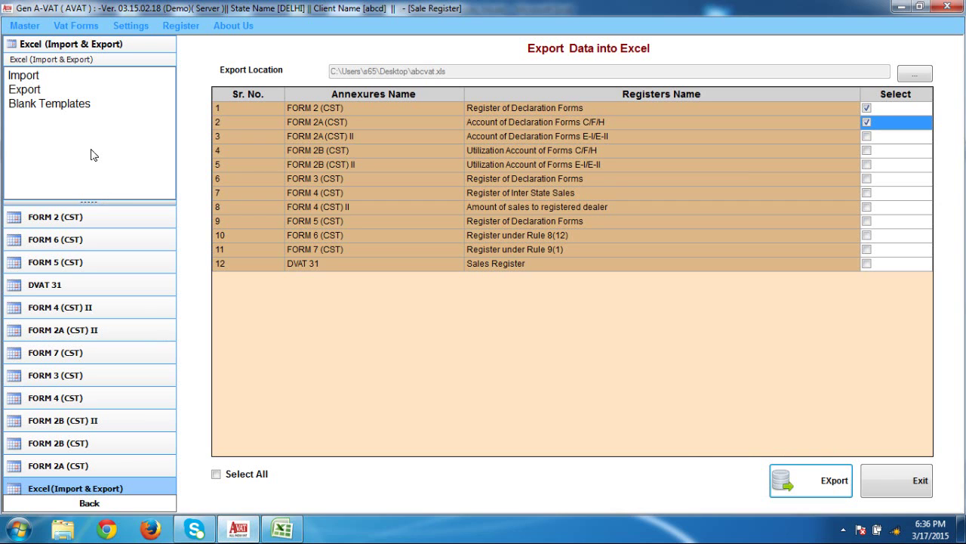
pyautogui.click(30, 77)
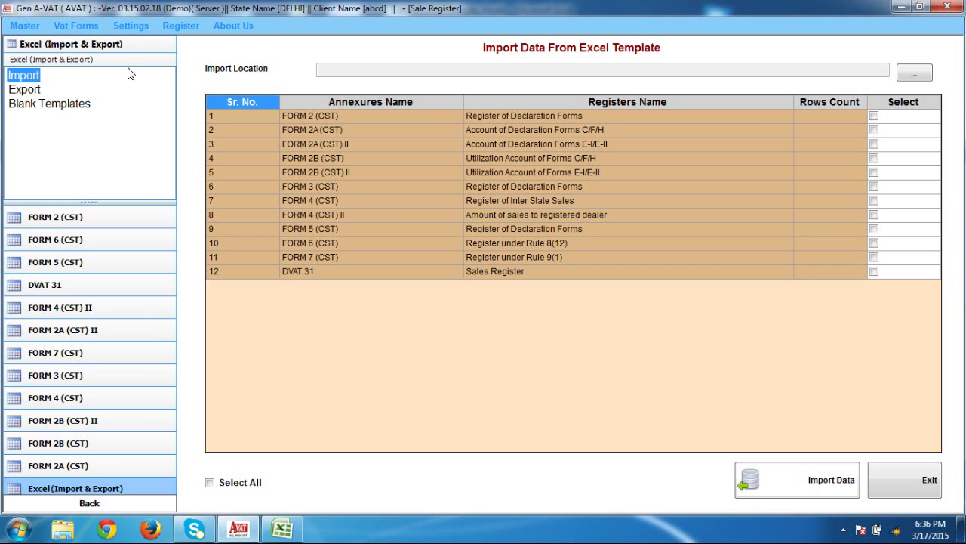
pyautogui.click(913, 73)
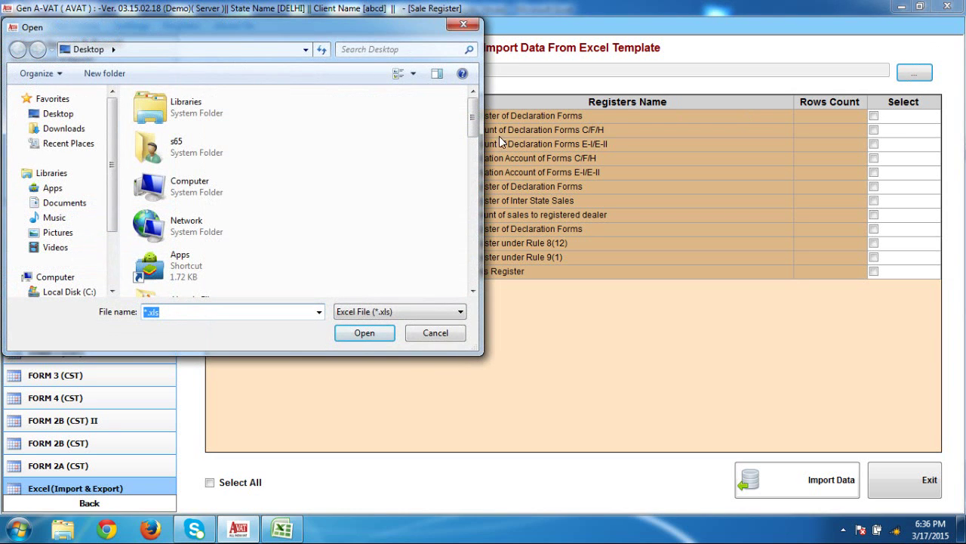
pyautogui.moveTo(473, 139); pyautogui.dragTo(458, 244)
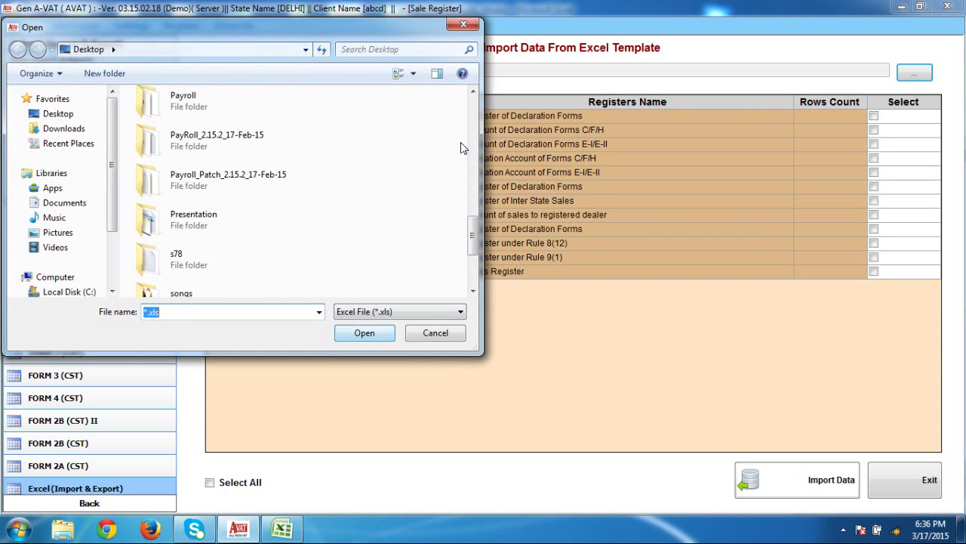
pyautogui.click(468, 28)
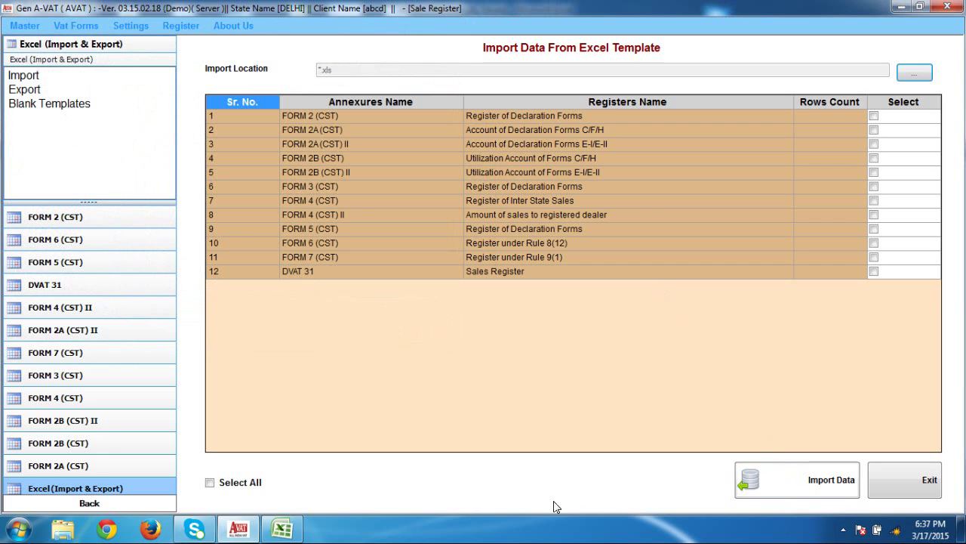
# Look through the Output Tax, e-Filing and Dec. Form(Rcvd.) screens of the return data entry, including the e-Filing UserName and Password fields
pyautogui.click(90, 503)
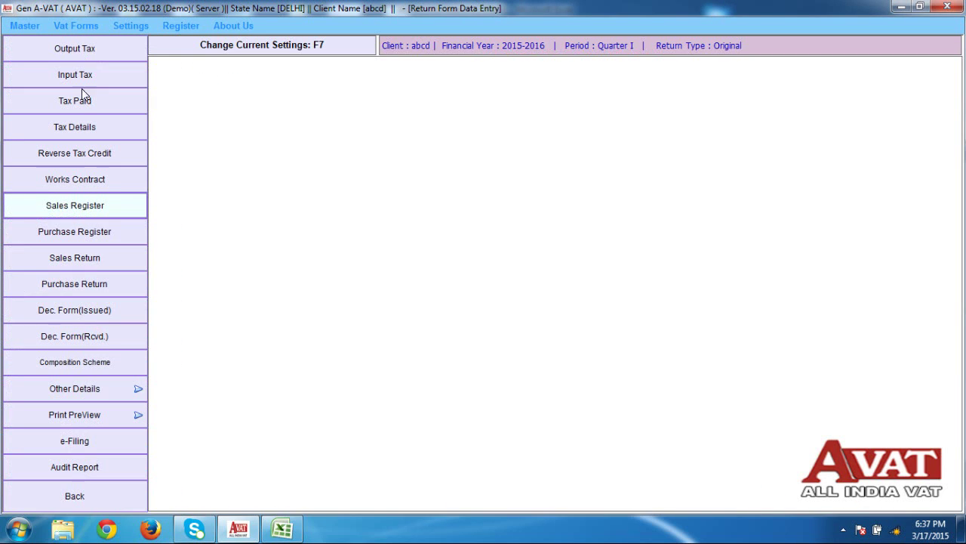
pyautogui.click(93, 49)
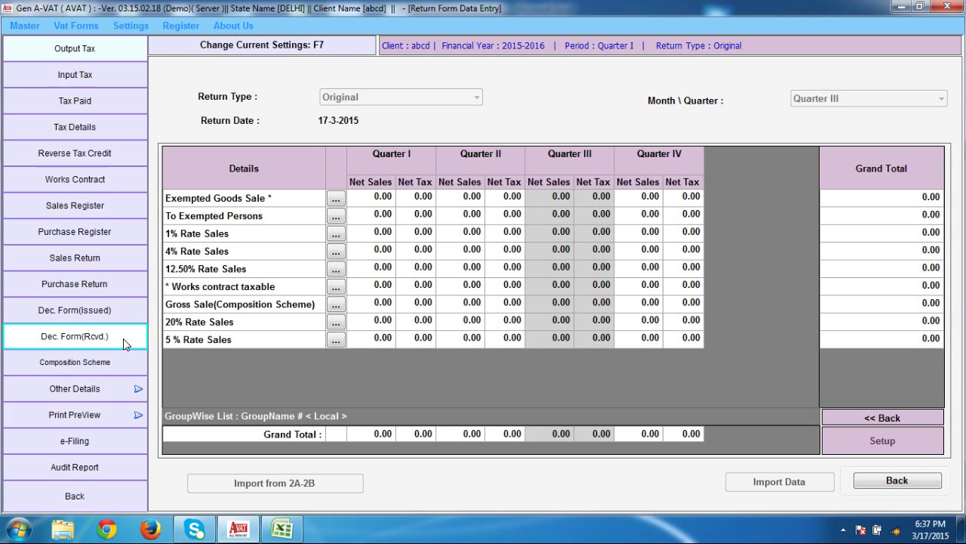
pyautogui.click(110, 445)
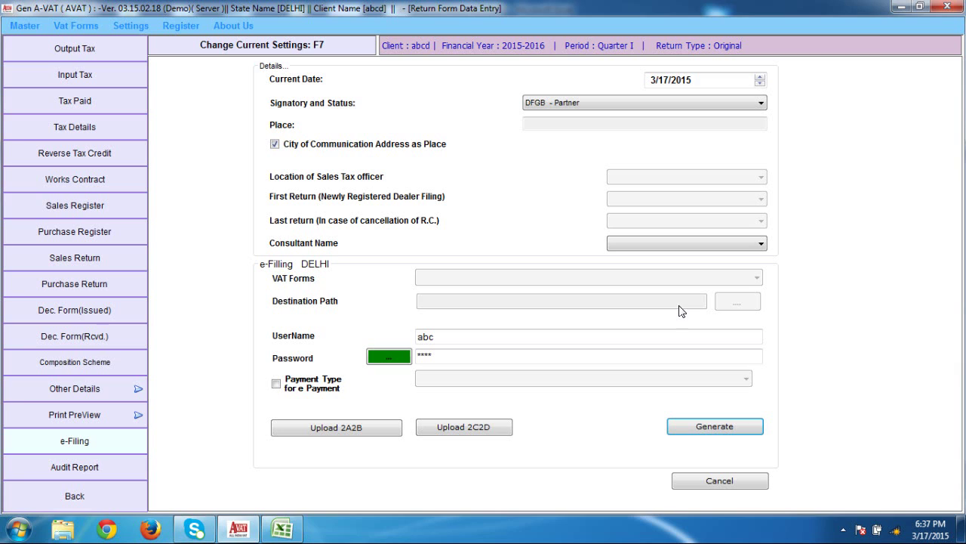
pyautogui.click(650, 339)
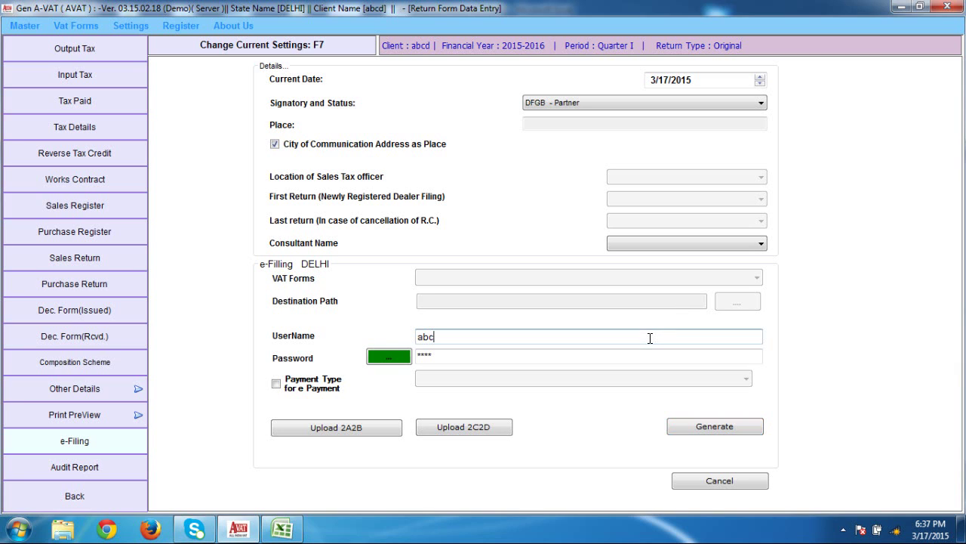
pyautogui.click(613, 357)
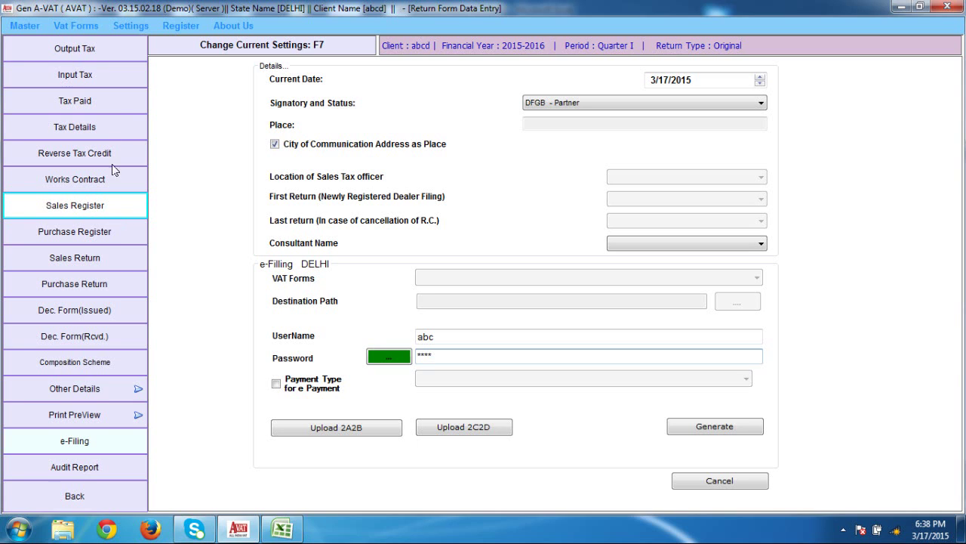
pyautogui.click(112, 332)
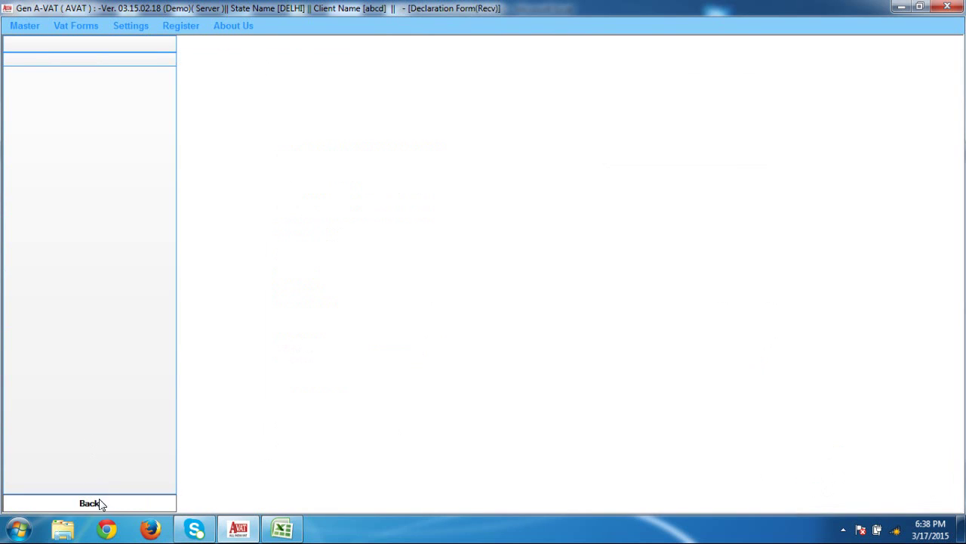
pyautogui.click(92, 504)
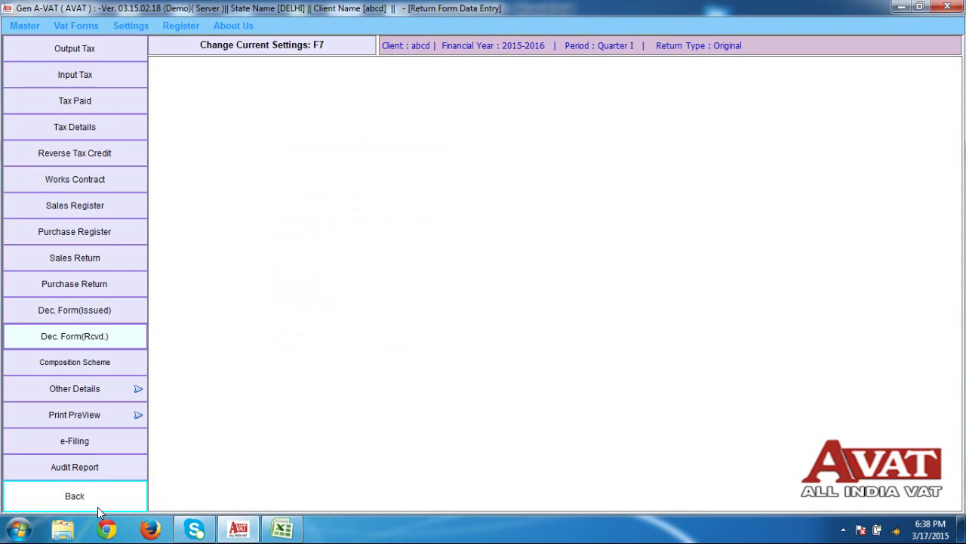
# Open the Tax Paid form and set its period type to Quarterly
pyautogui.click(104, 105)
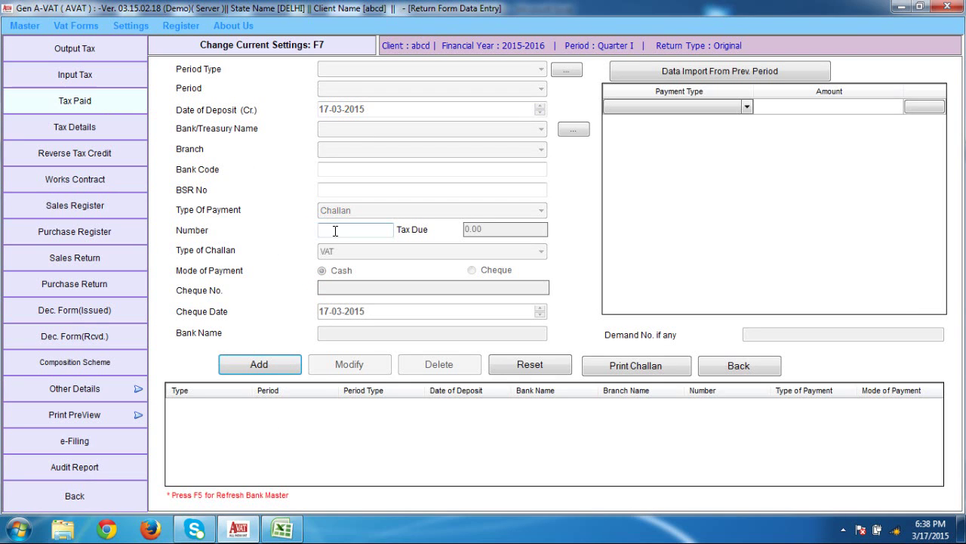
pyautogui.click(257, 369)
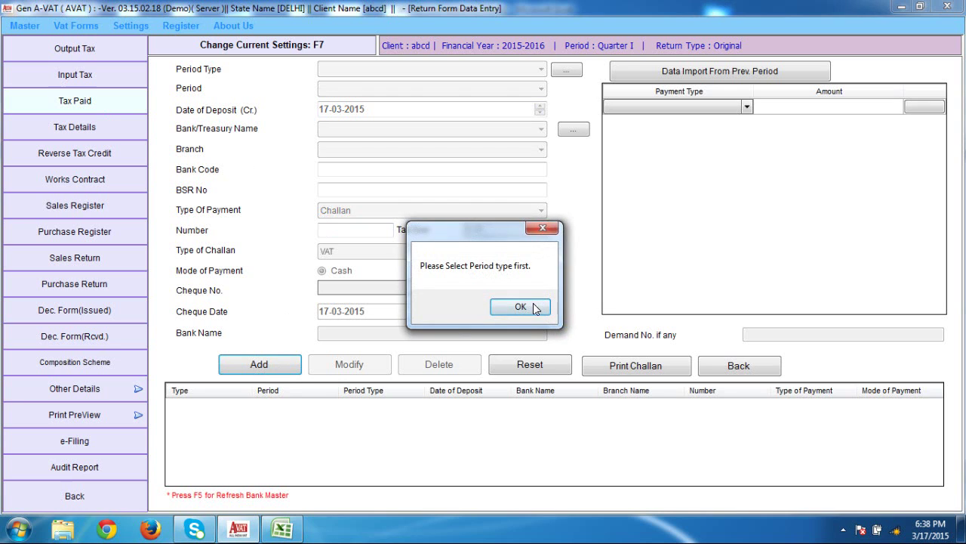
pyautogui.click(520, 307)
pyautogui.click(568, 70)
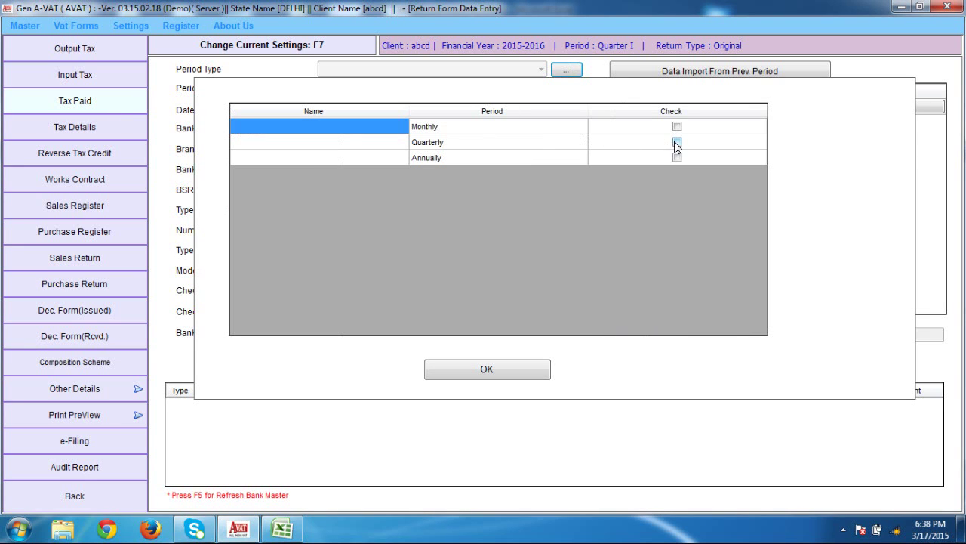
pyautogui.click(677, 143)
pyautogui.click(497, 369)
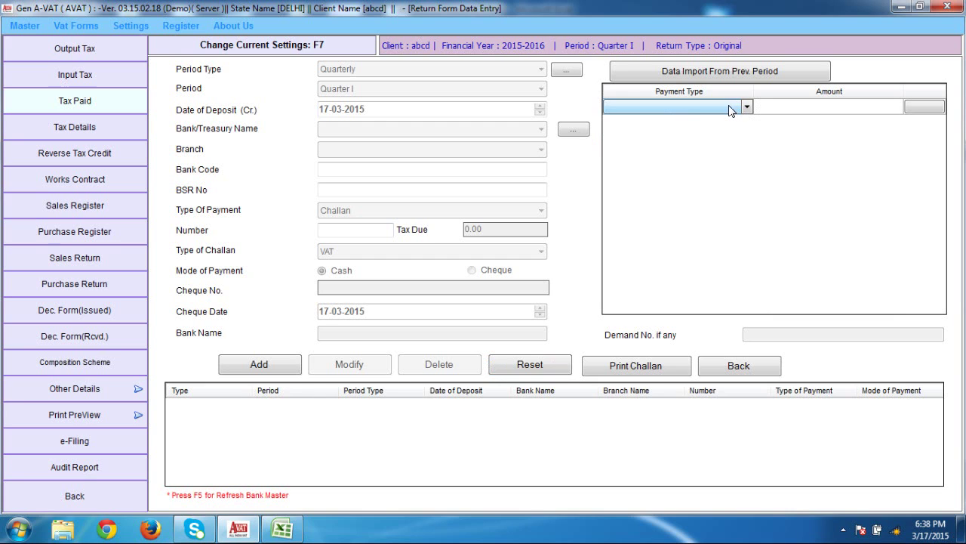
# Start a new Tax Paid entry and examine the available Payment Type and Branch options
pyautogui.click(832, 110)
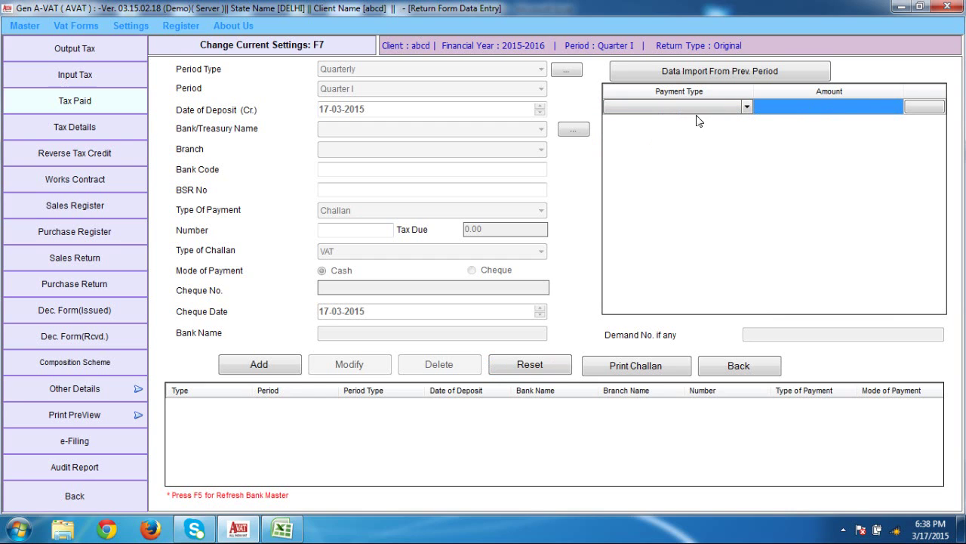
pyautogui.click(287, 365)
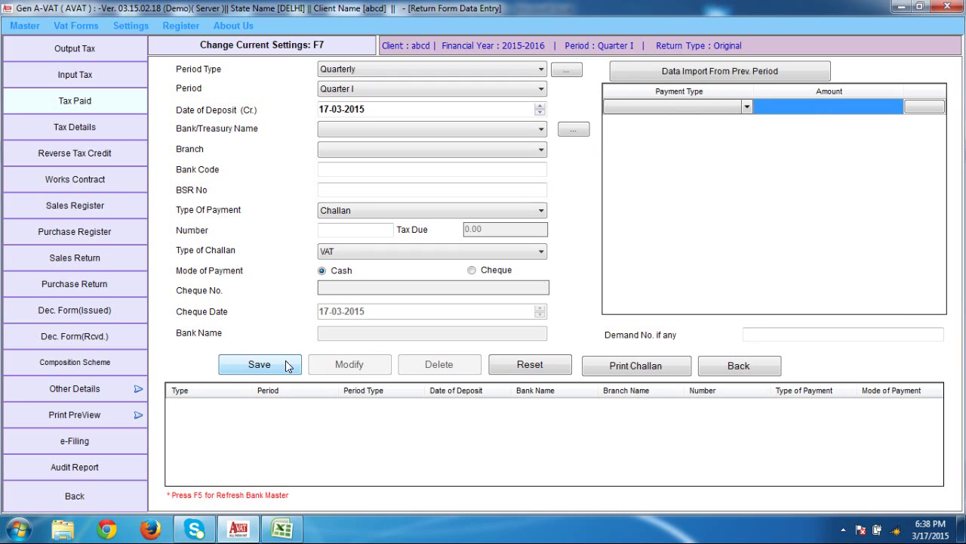
pyautogui.click(748, 108)
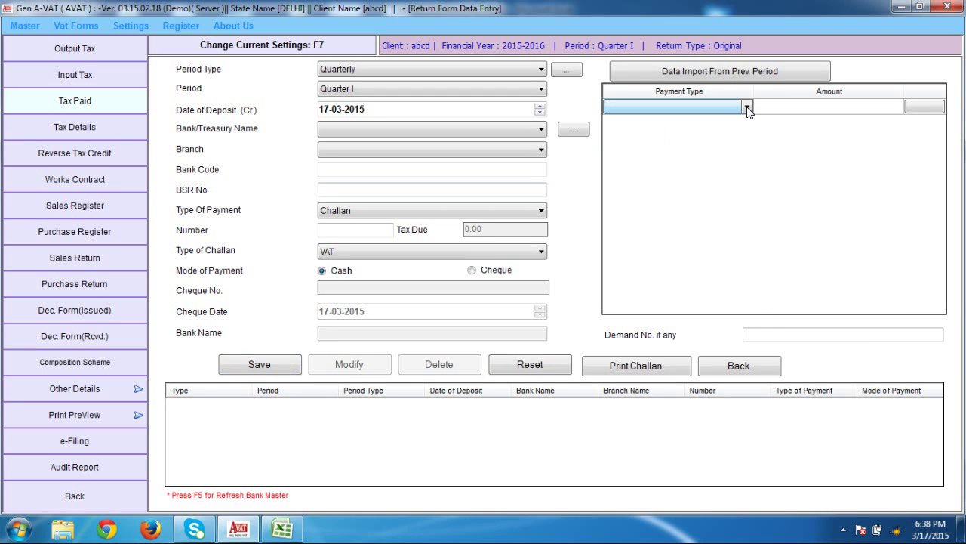
pyautogui.click(747, 108)
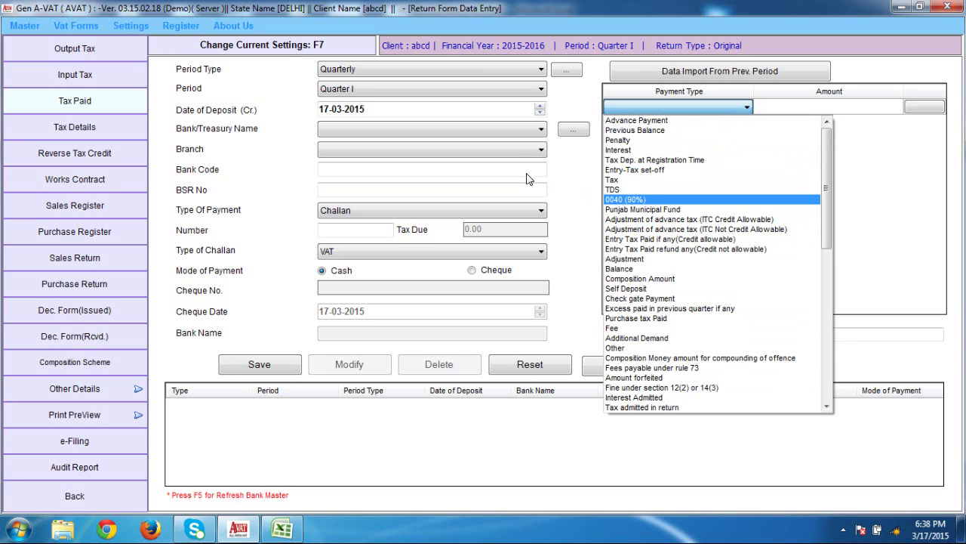
pyautogui.click(518, 149)
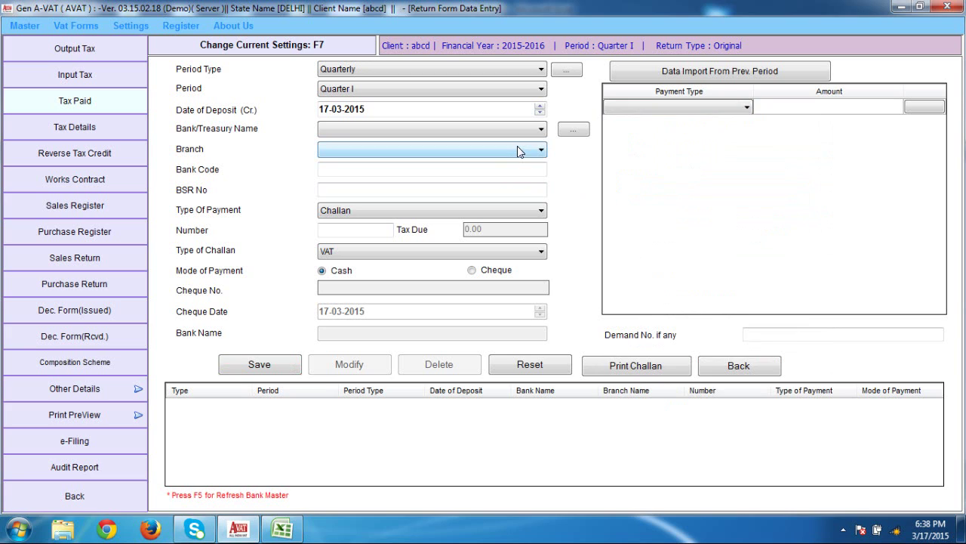
pyautogui.click(518, 149)
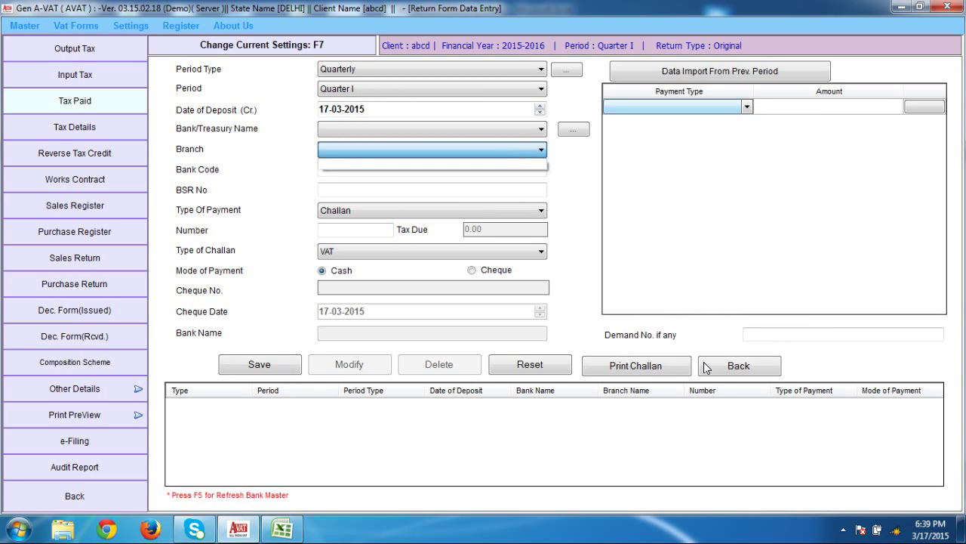
pyautogui.click(755, 368)
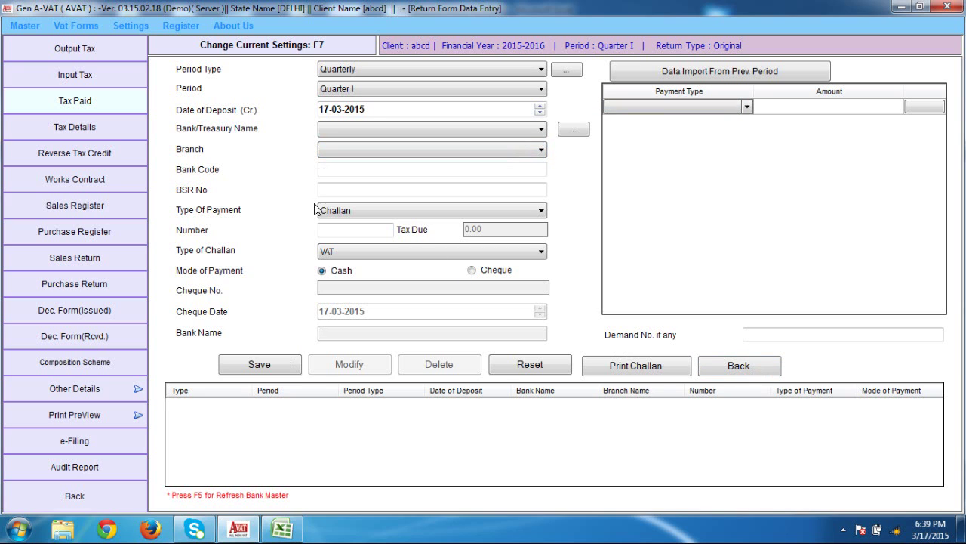
# View the Tax Details for Quarter I and the Works Contract Form 43, closing the form after viewing
pyautogui.click(80, 134)
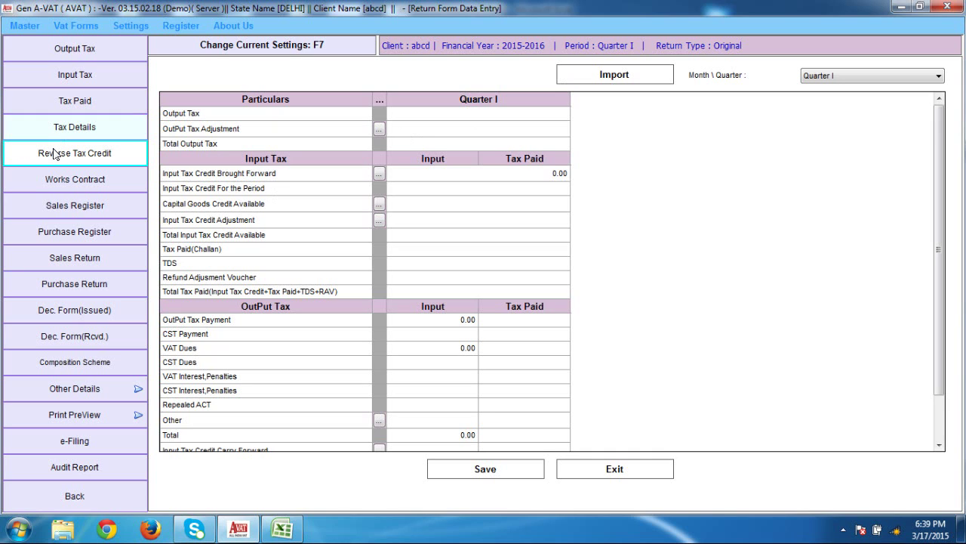
pyautogui.click(54, 181)
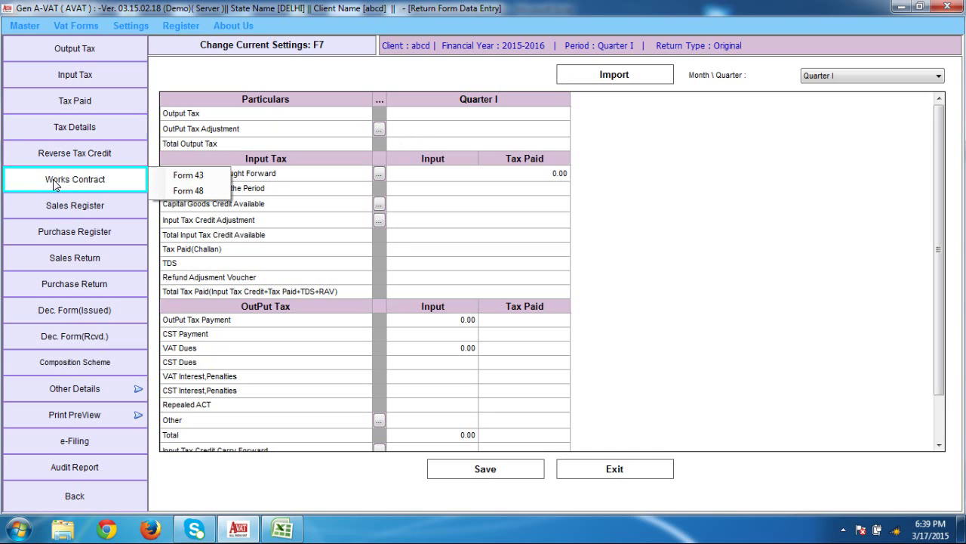
pyautogui.click(188, 178)
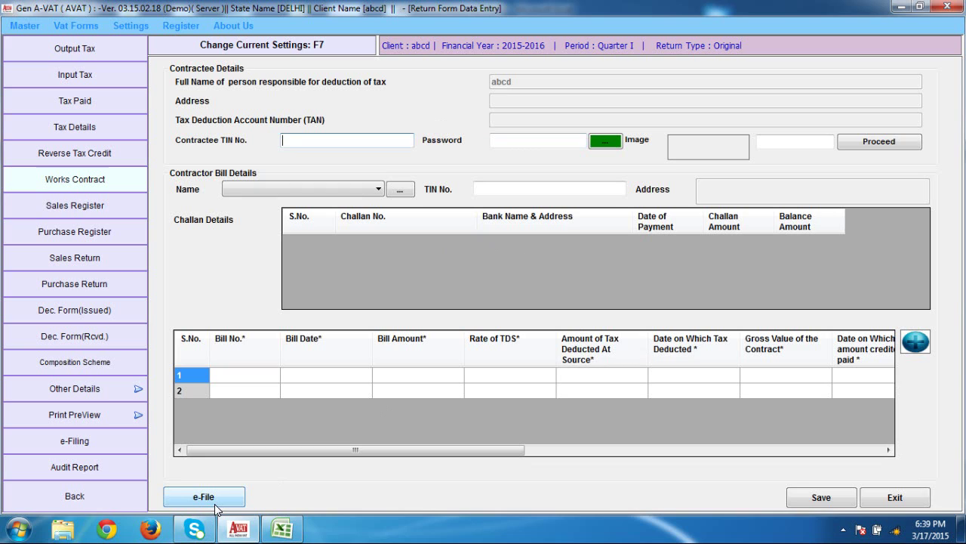
pyautogui.click(96, 499)
# Look through the Sales Return, Dec. Form(Issued) and Composition Scheme screens, returning to the data entry menu after each
pyautogui.click(110, 258)
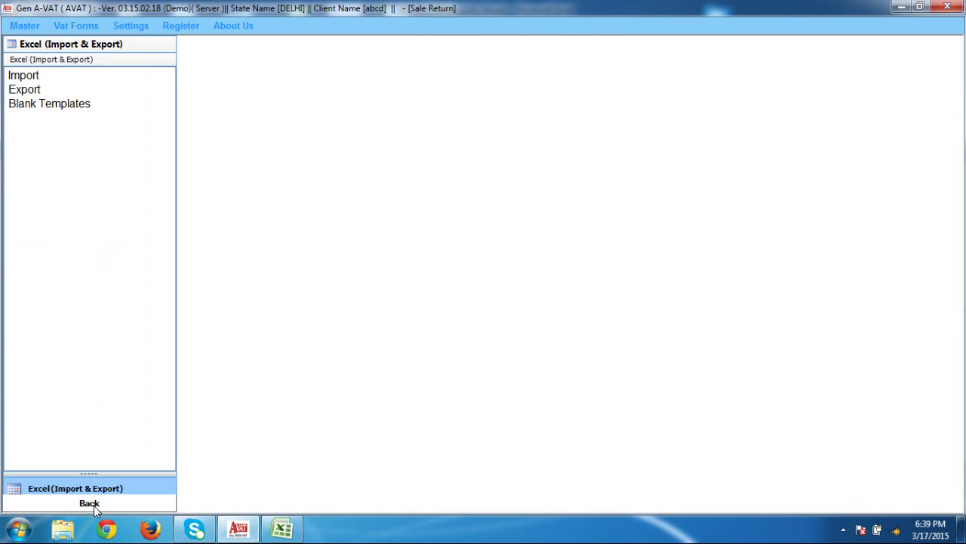
pyautogui.click(89, 502)
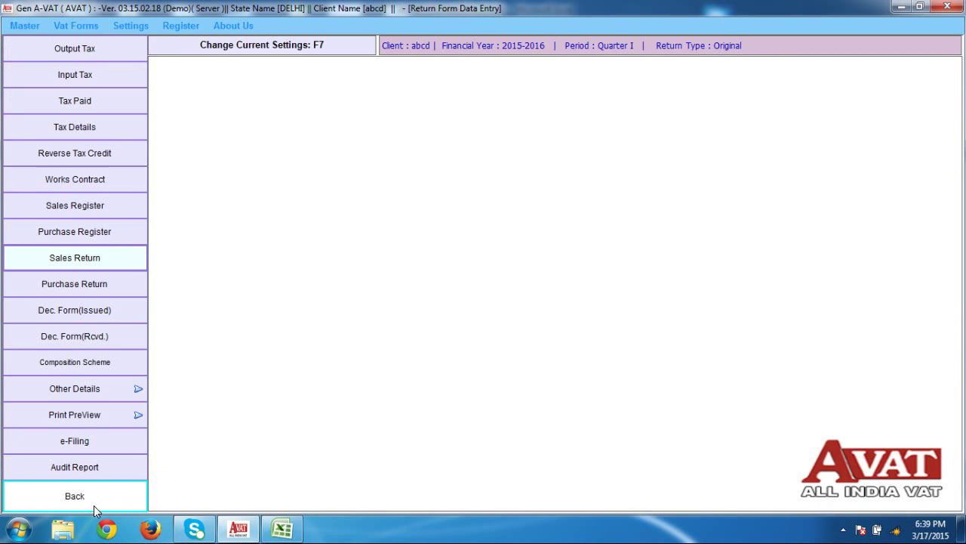
pyautogui.click(94, 312)
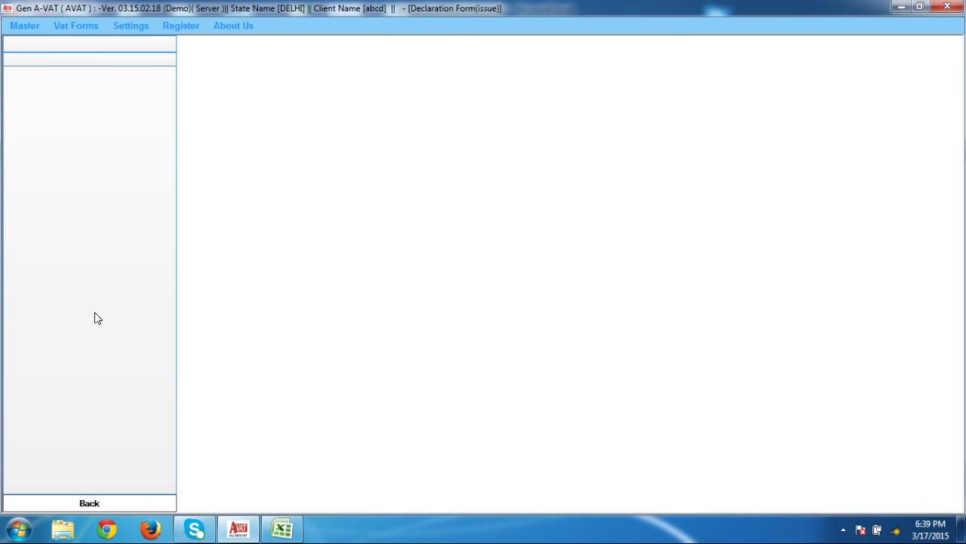
pyautogui.click(70, 503)
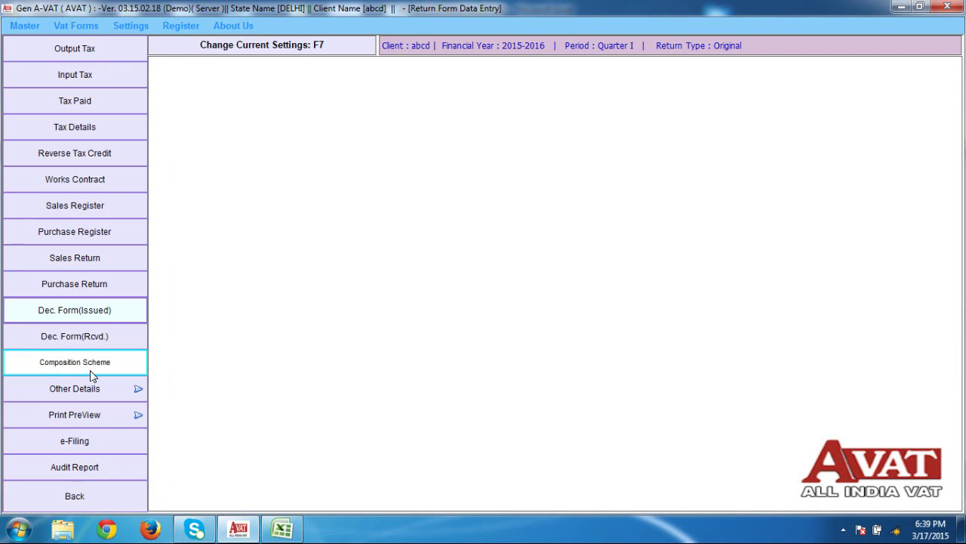
pyautogui.click(90, 371)
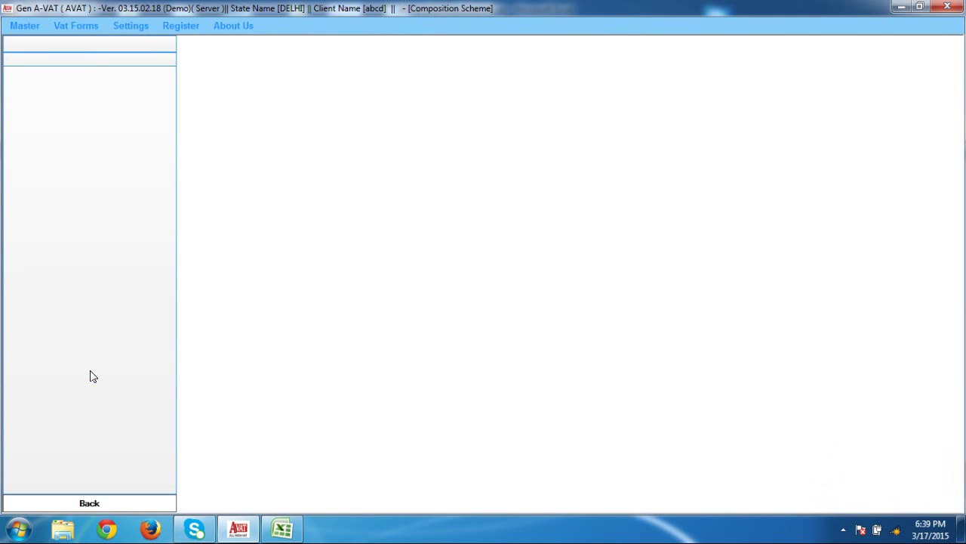
pyautogui.click(78, 503)
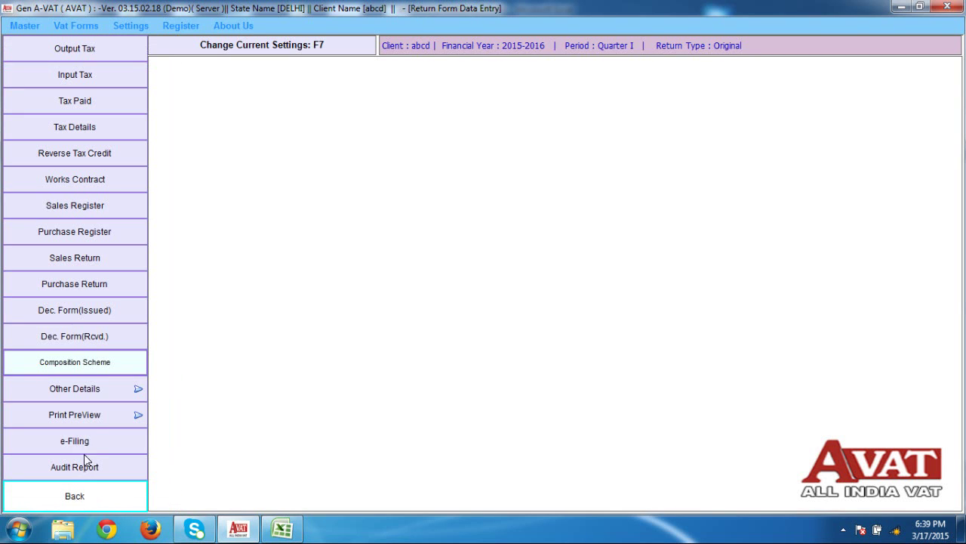
# Examine the forms offered under Other Details and open the VAT Report settings for print preview
pyautogui.click(123, 393)
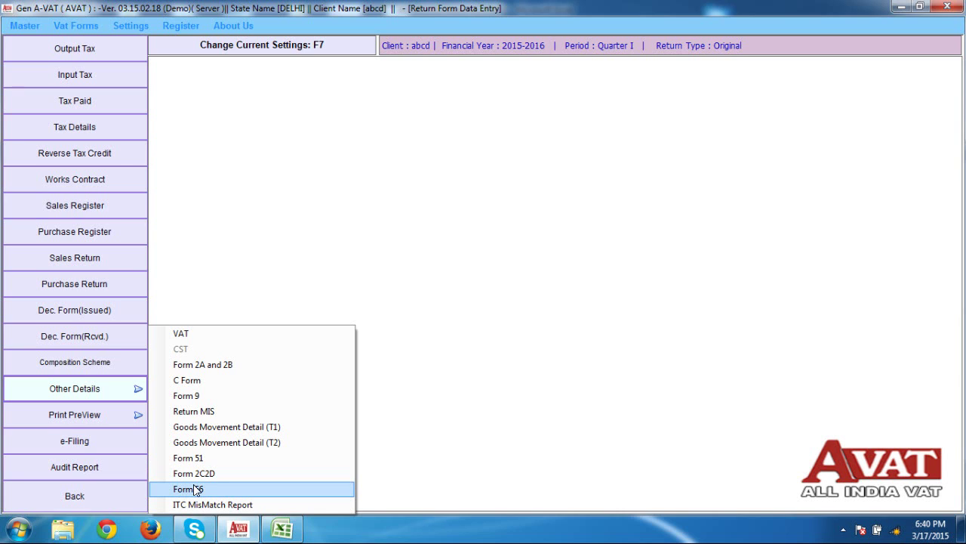
pyautogui.click(67, 420)
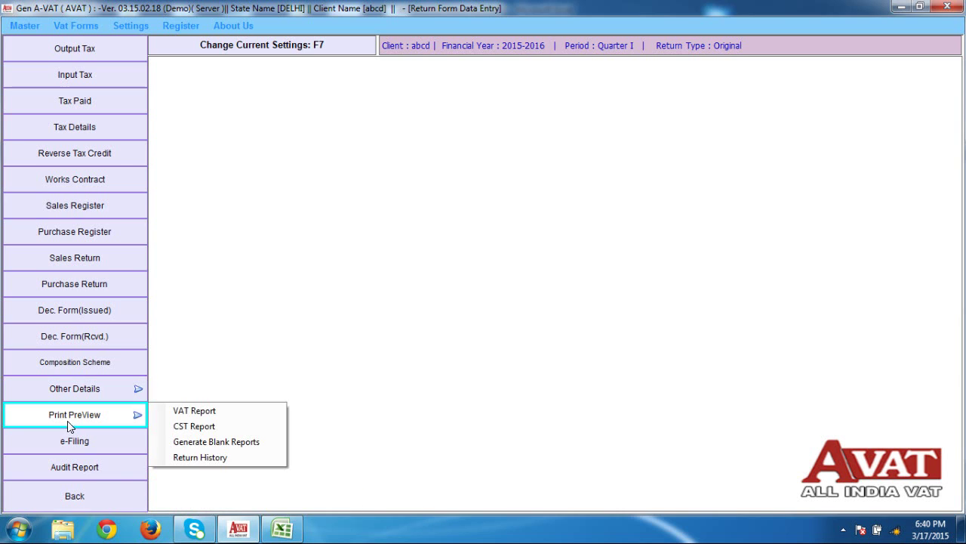
pyautogui.click(192, 411)
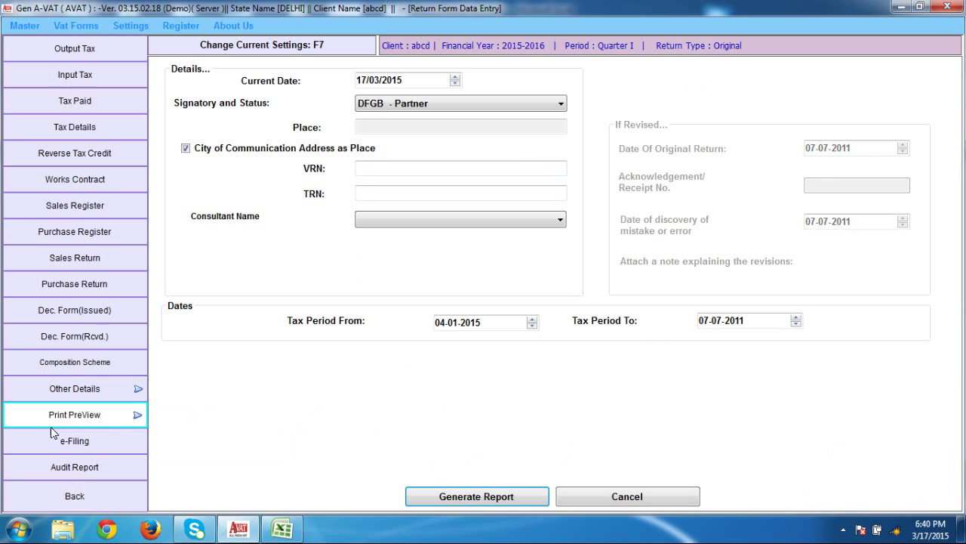
# Open the Audit Report, view the Return Details form in Part 1, and close the audit form to return to data entry
pyautogui.click(45, 473)
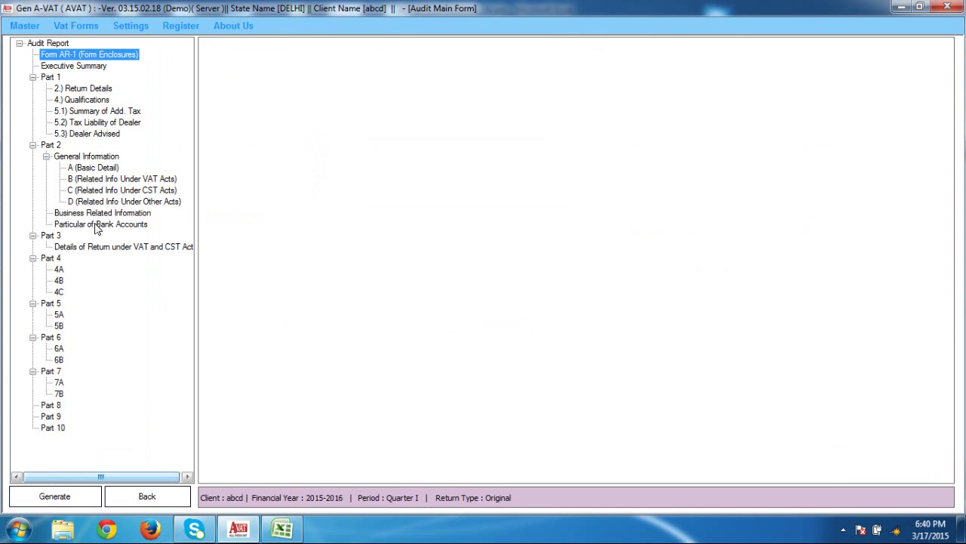
pyautogui.click(71, 89)
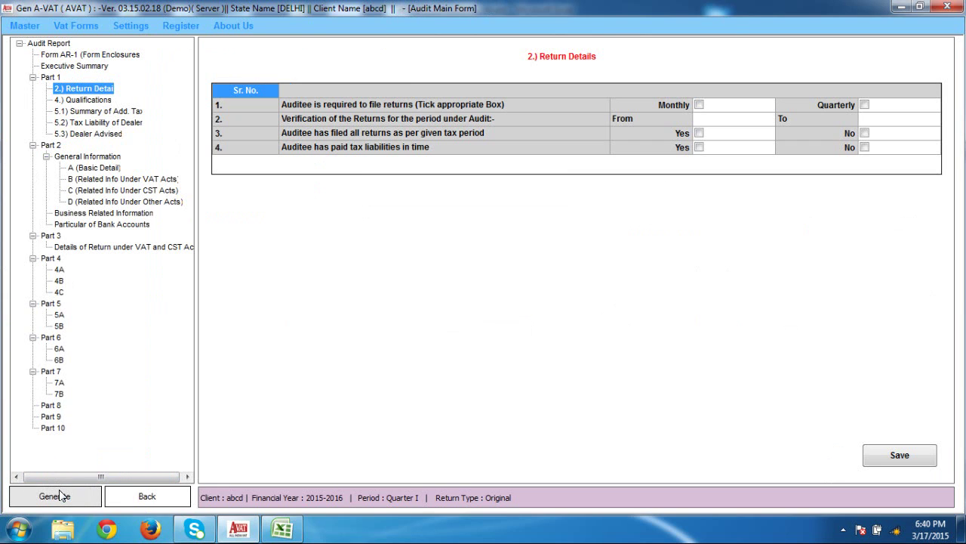
pyautogui.click(128, 500)
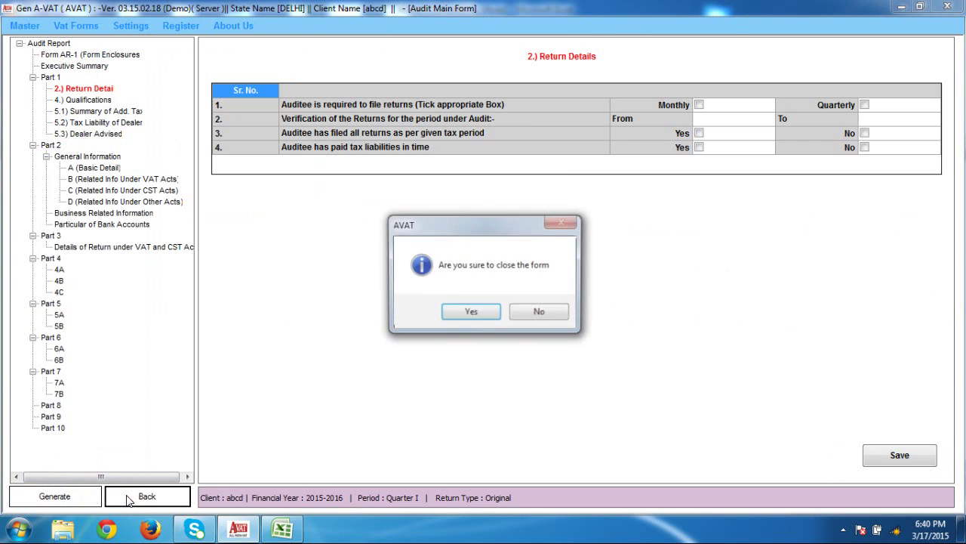
pyautogui.click(483, 310)
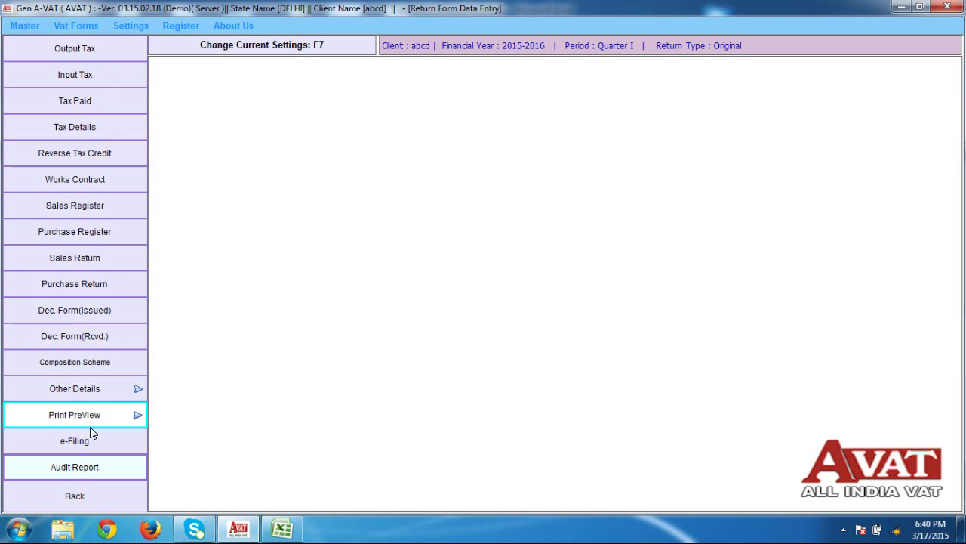
# View the What's New list of state-wise changes by version and close it
pyautogui.click(140, 28)
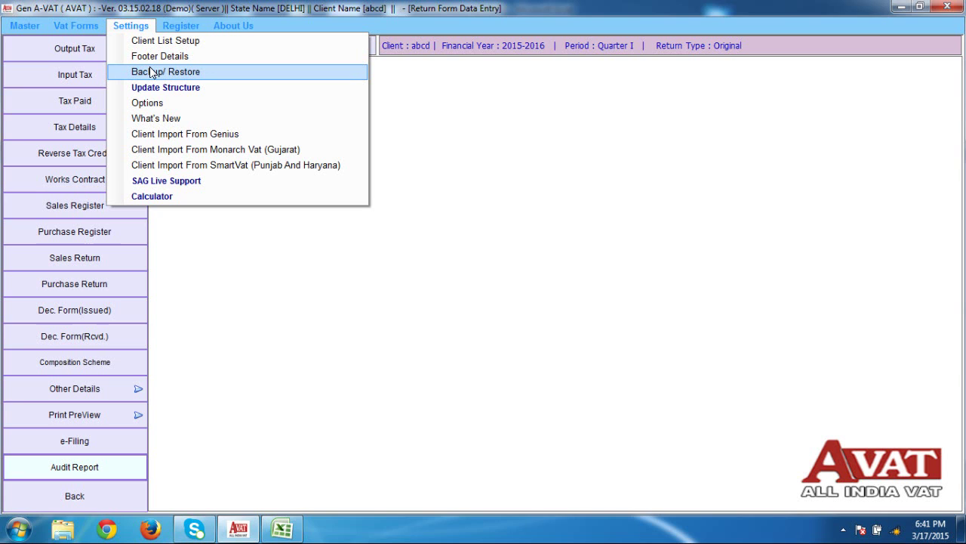
pyautogui.click(161, 118)
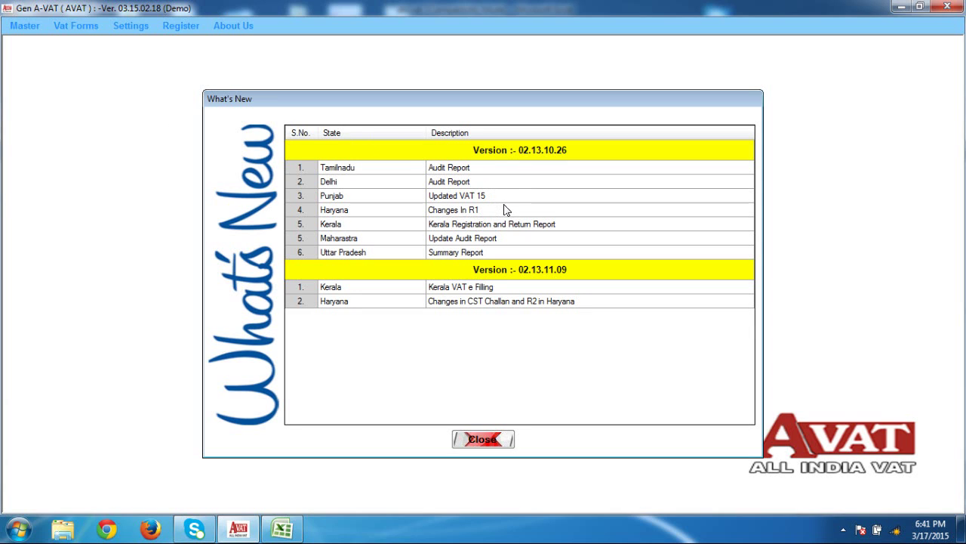
pyautogui.click(468, 442)
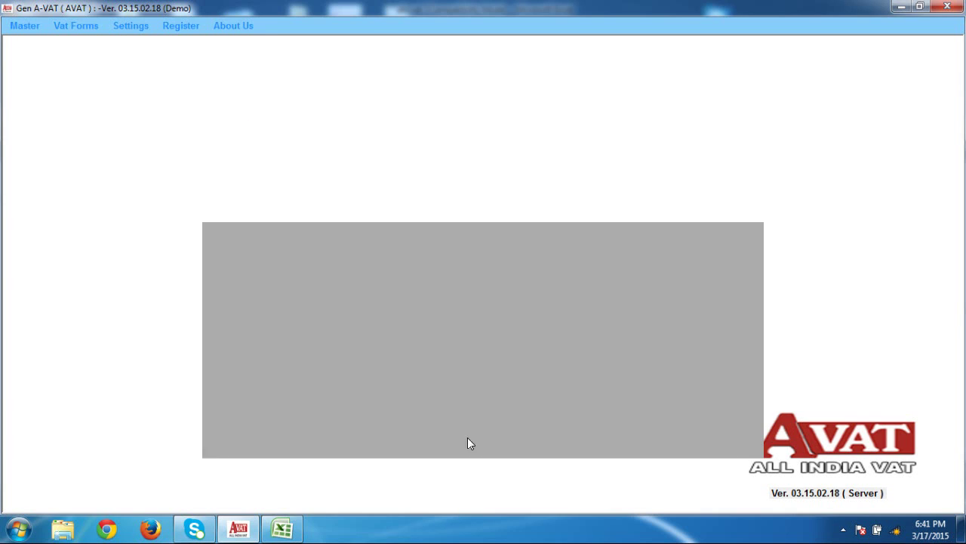
# View the screen for importing client masters from Genius software and leave it without importing
pyautogui.click(120, 32)
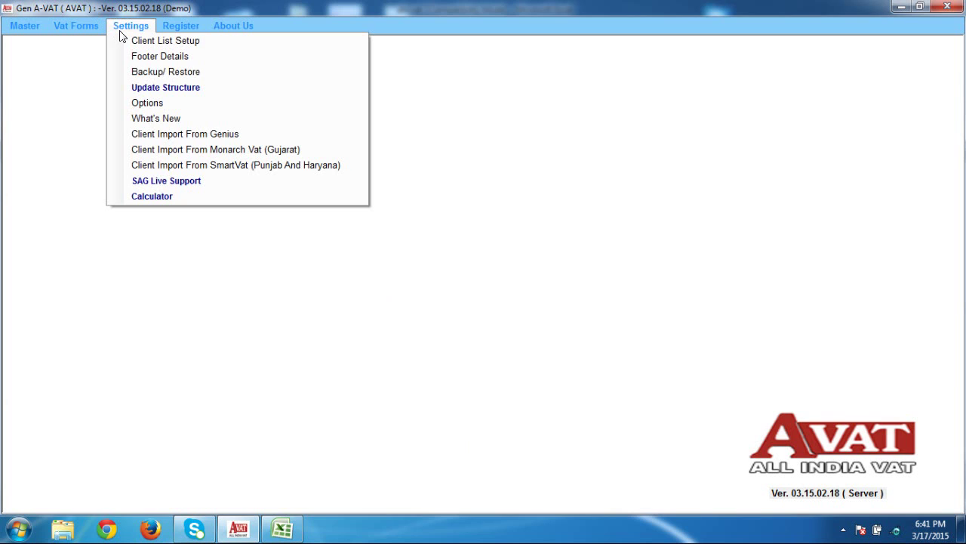
pyautogui.click(163, 133)
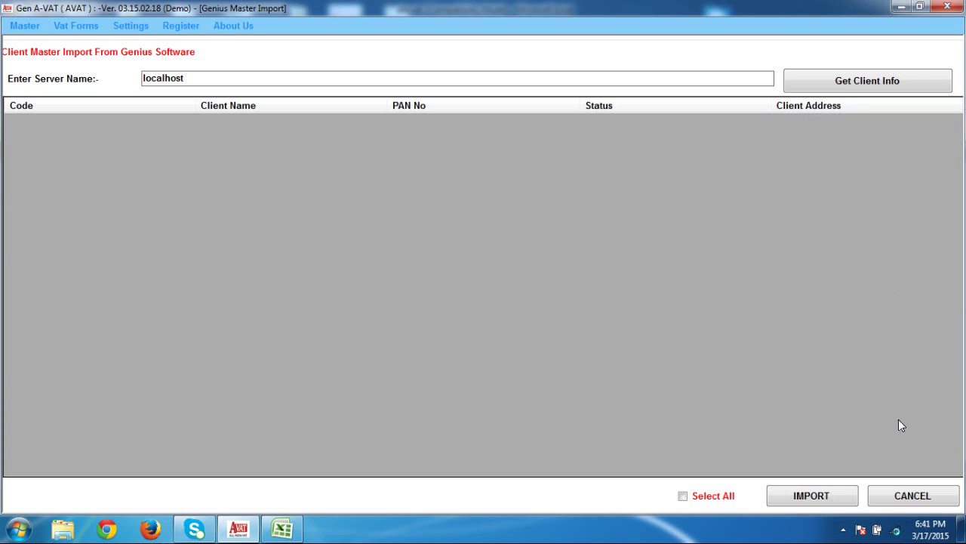
pyautogui.click(910, 496)
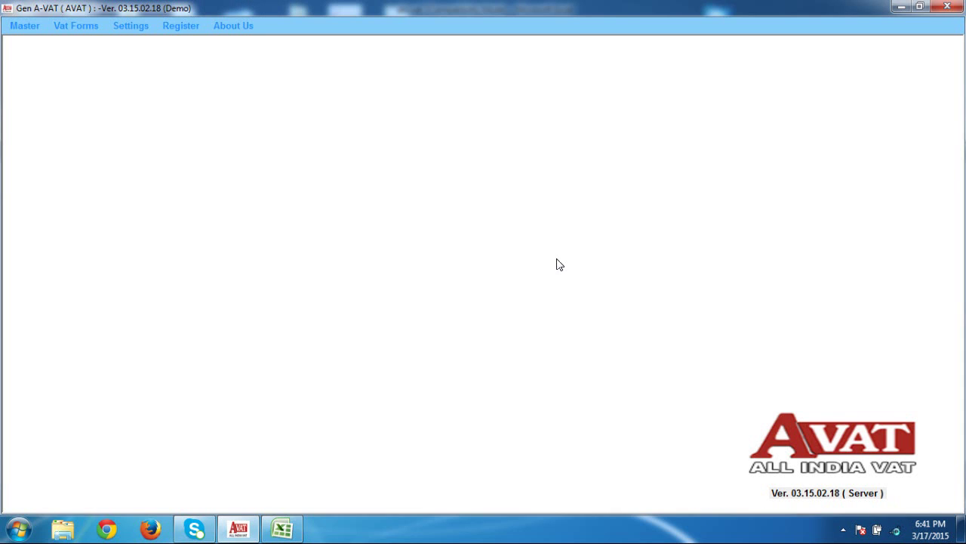
# Open and close the built-in calculator, and view the offline and online registration options before closing the registration window
pyautogui.click(126, 24)
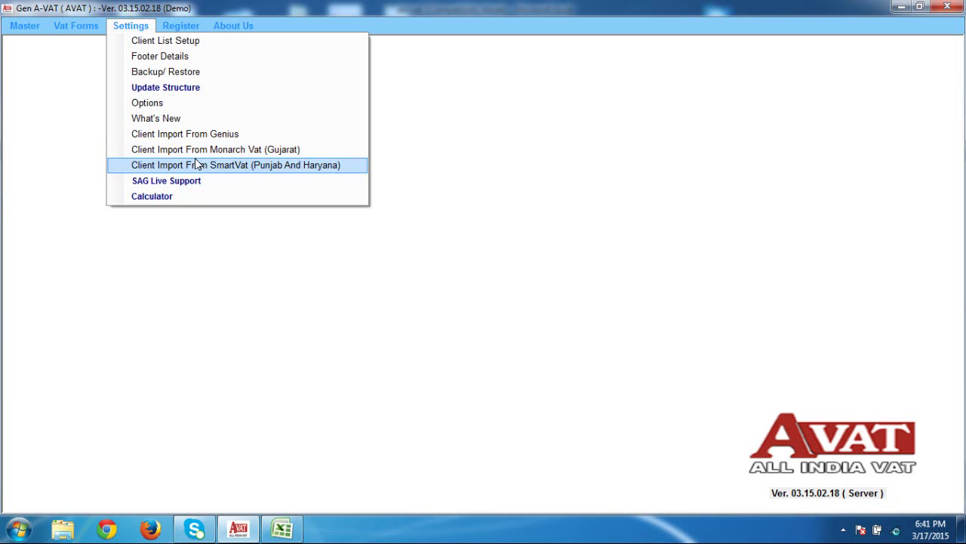
pyautogui.click(204, 198)
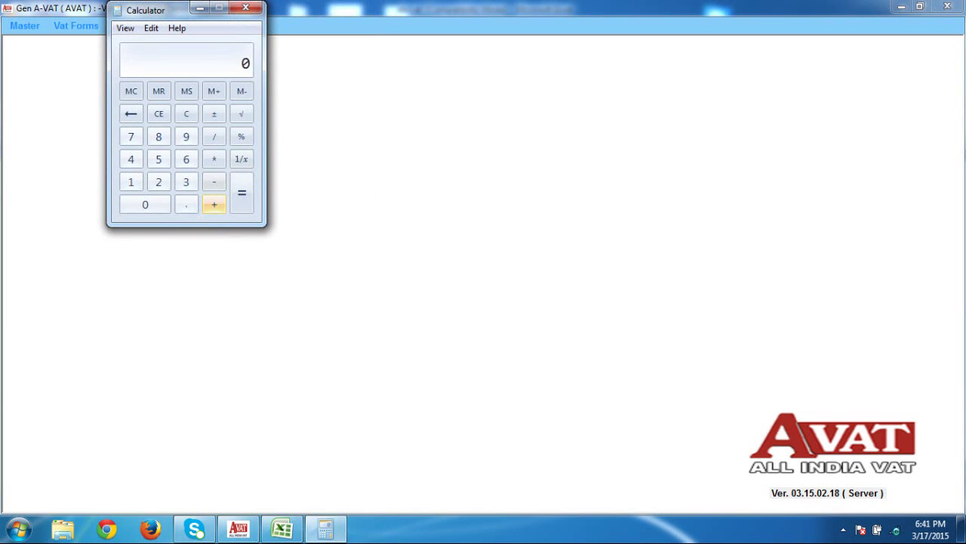
pyautogui.click(246, 9)
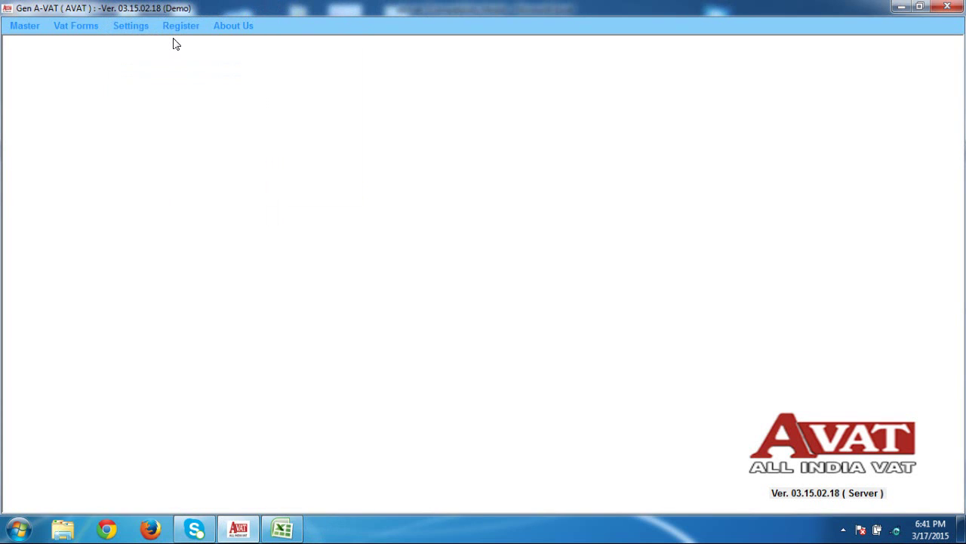
pyautogui.click(177, 32)
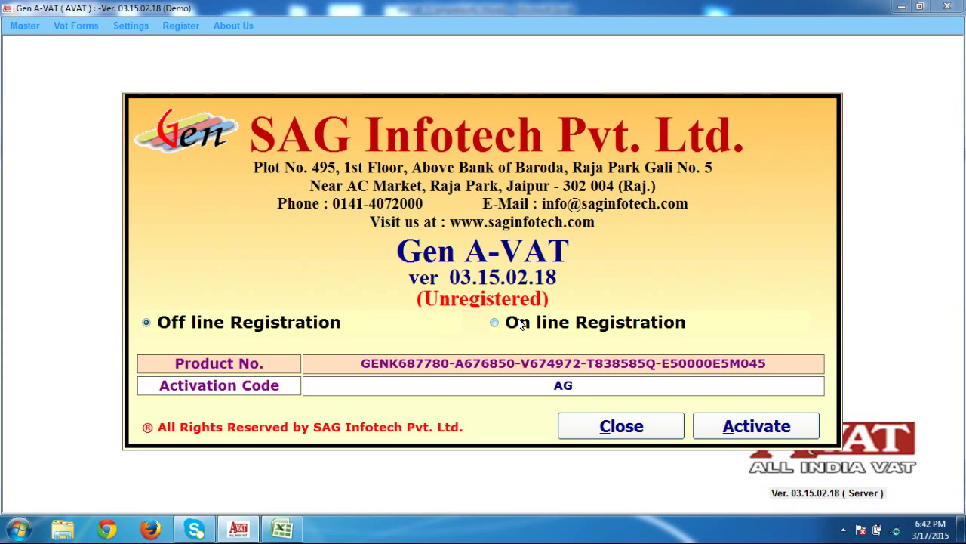
pyautogui.click(621, 427)
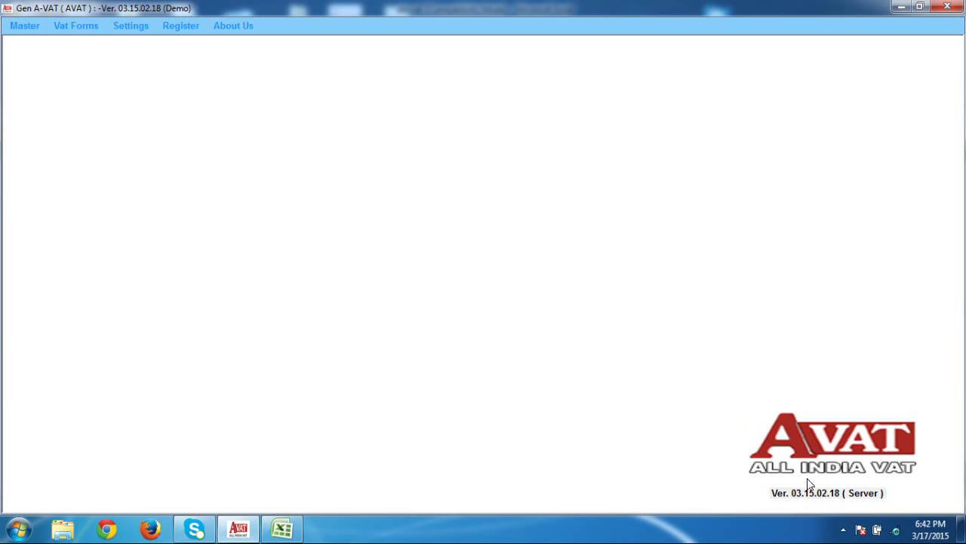
pyautogui.click(842, 530)
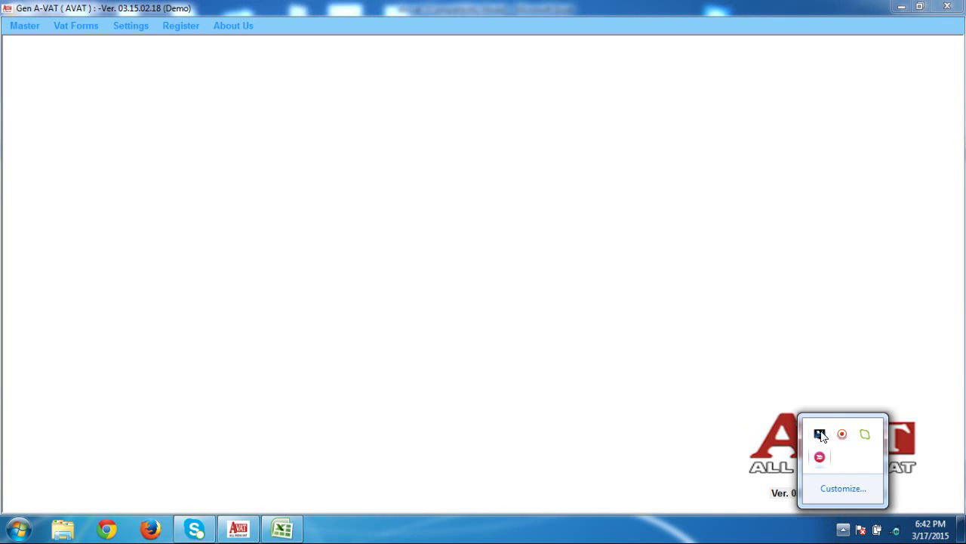